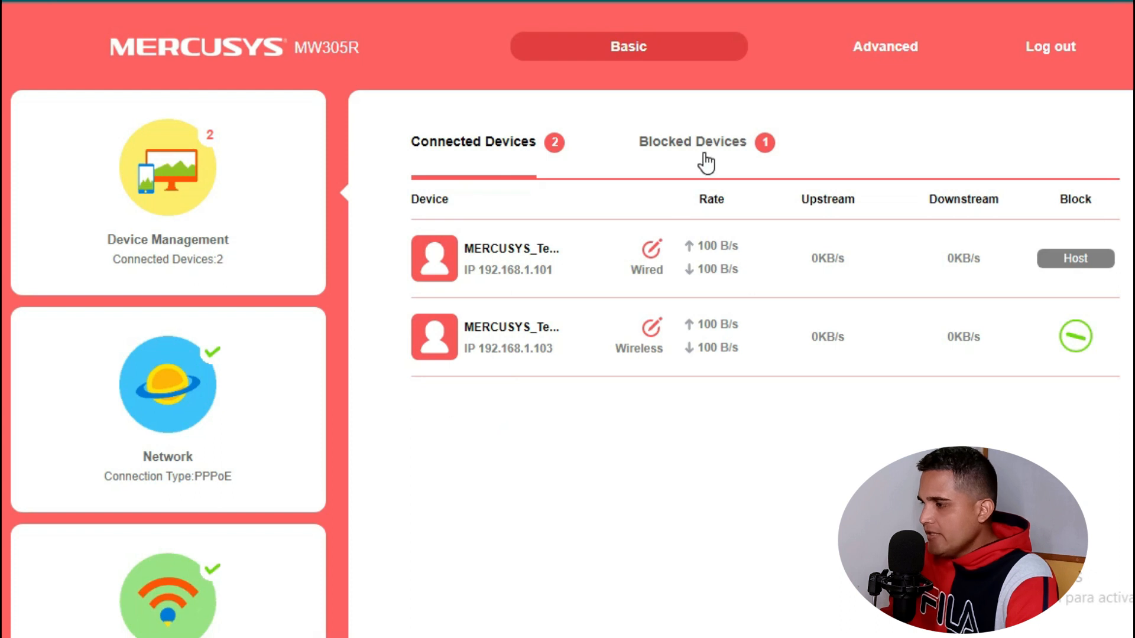
Review the connected devices list and the available connection types in the basic network settings.
click(489, 145)
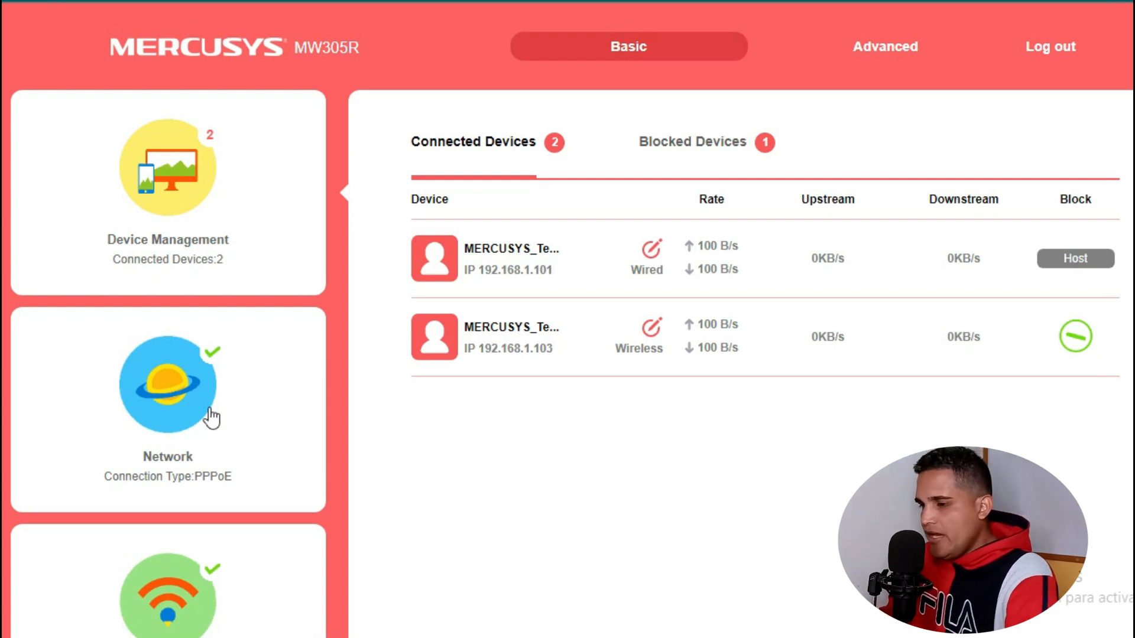
click(166, 414)
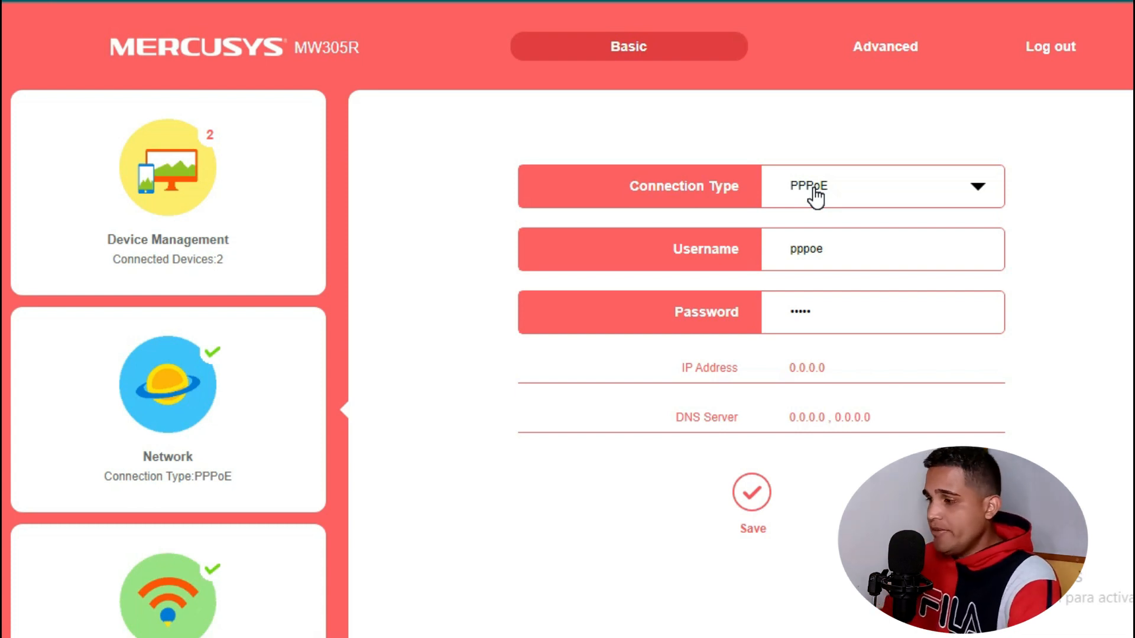
click(814, 188)
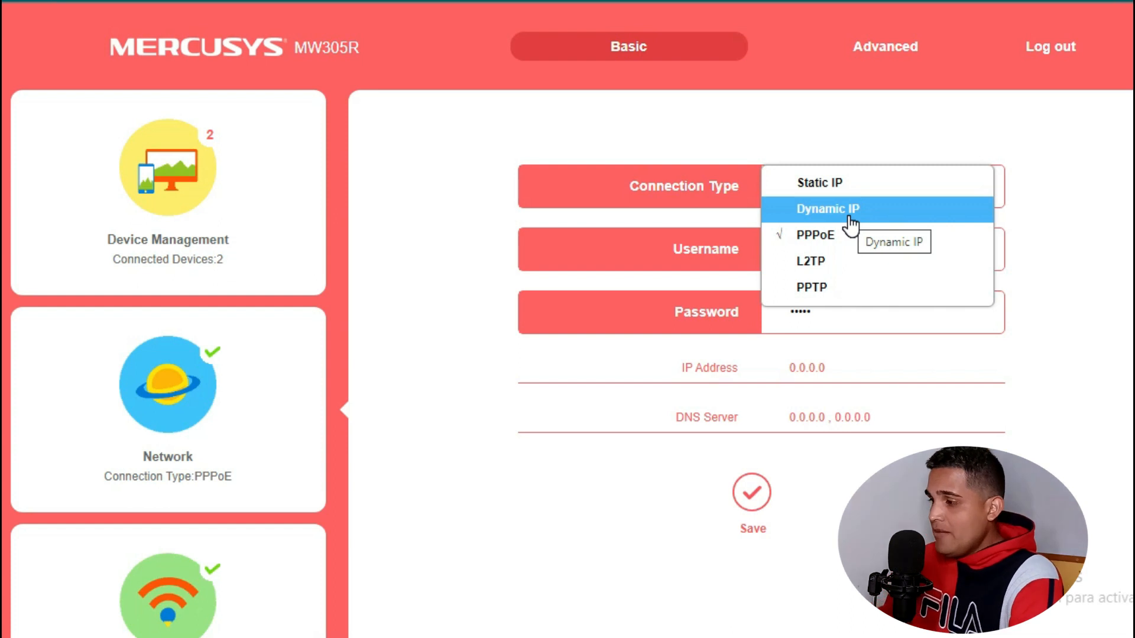
click(1060, 250)
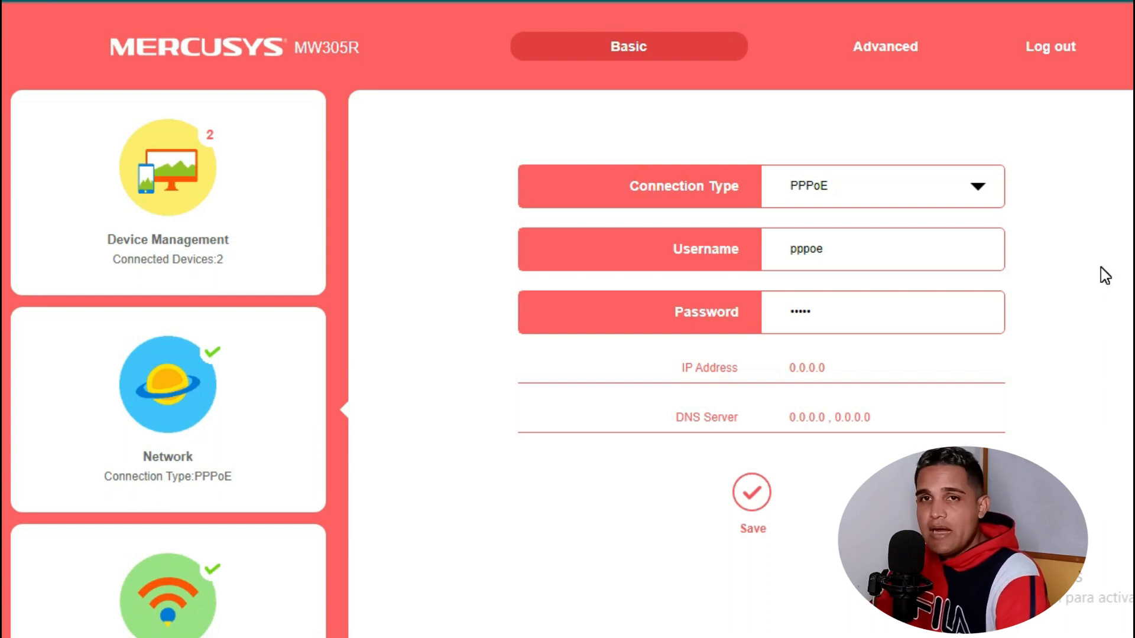
Examine the SSID and password fields in the basic wireless settings.
scroll(289, 291, down, 2)
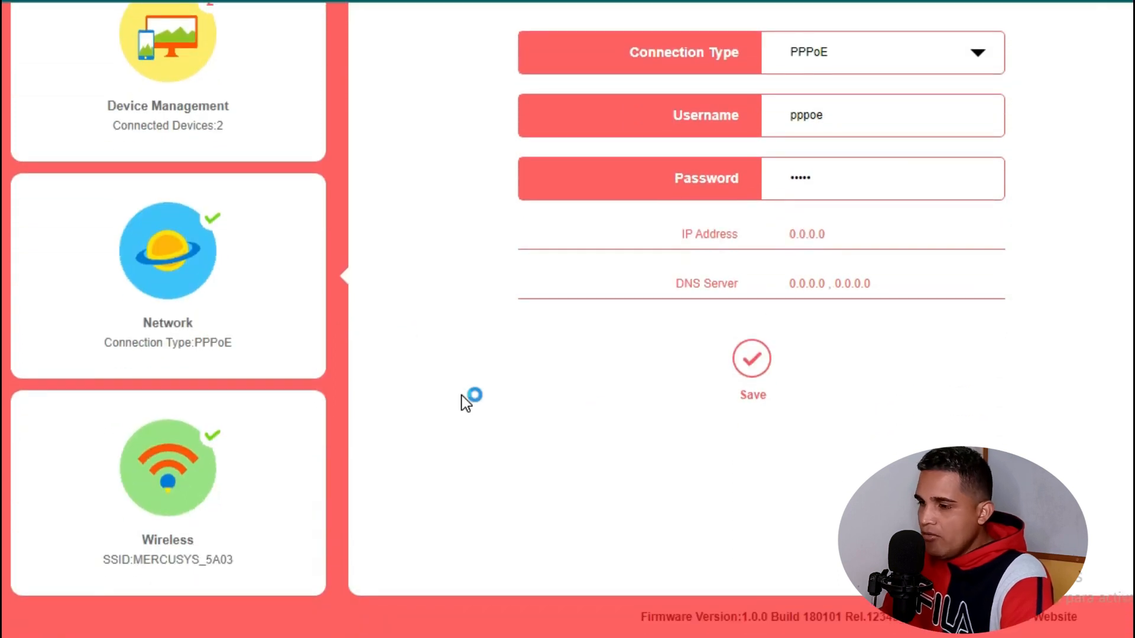
click(176, 507)
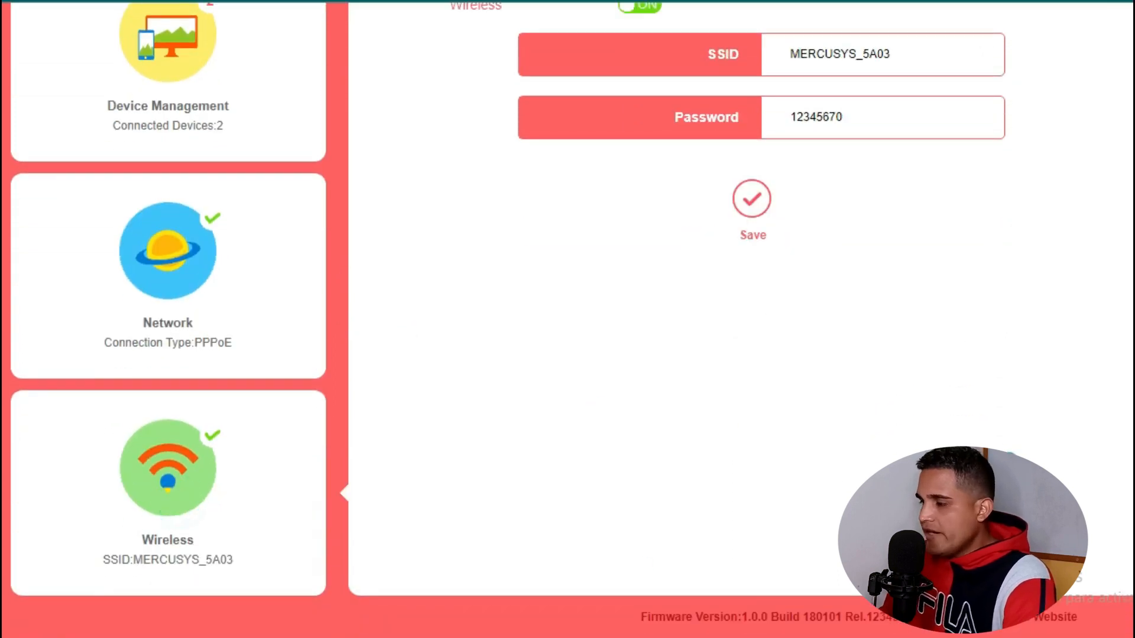
scroll(572, 319, up, 2)
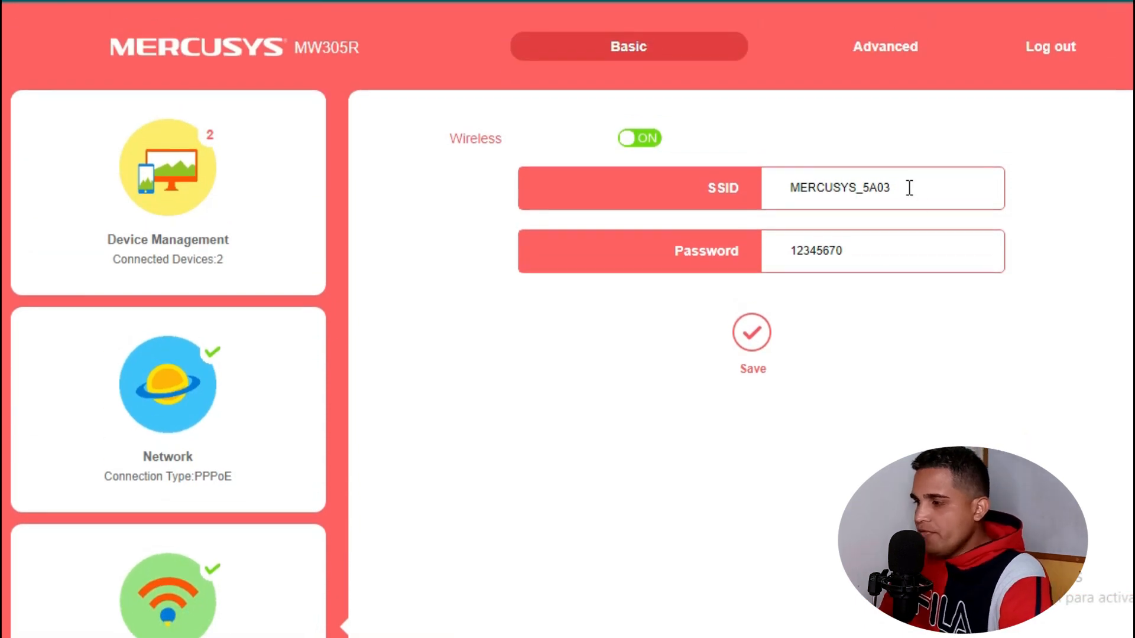
drag(903, 187, 757, 189)
click(862, 253)
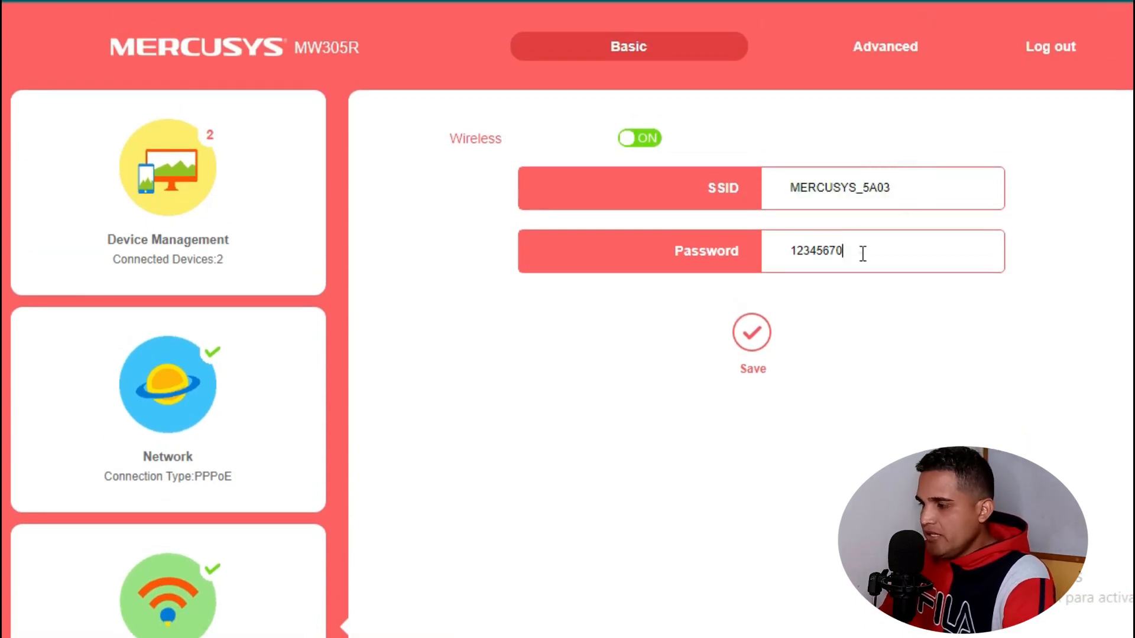
drag(862, 254, 740, 457)
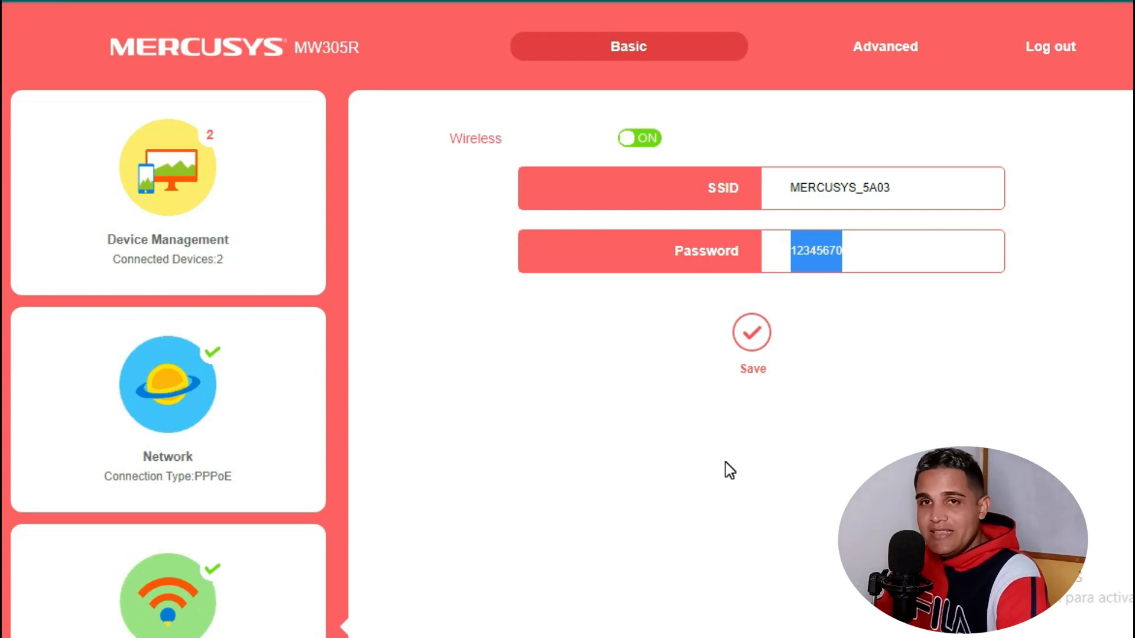
click(864, 260)
drag(864, 260, 770, 247)
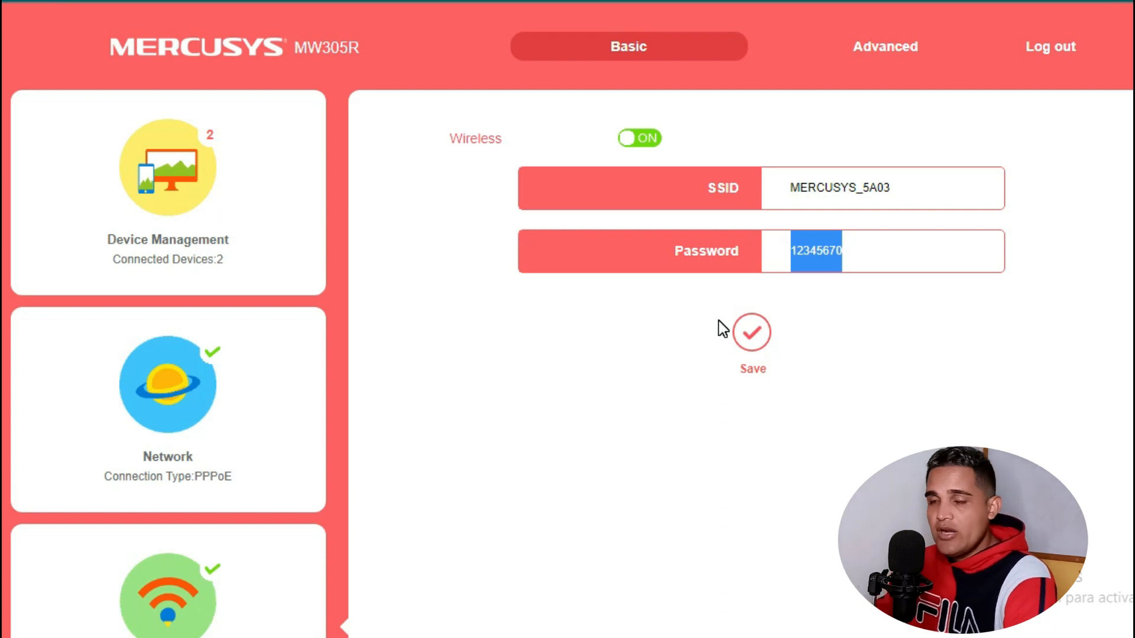
drag(889, 187, 787, 187)
click(912, 89)
Check the router's IP address in the advanced LAN settings.
click(892, 48)
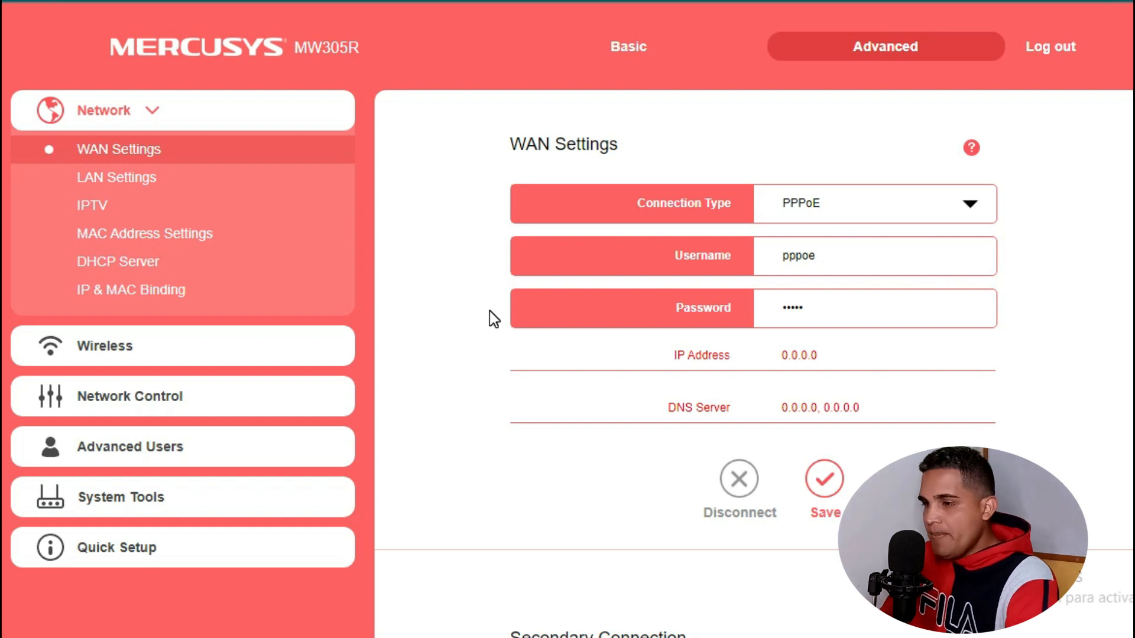
click(116, 179)
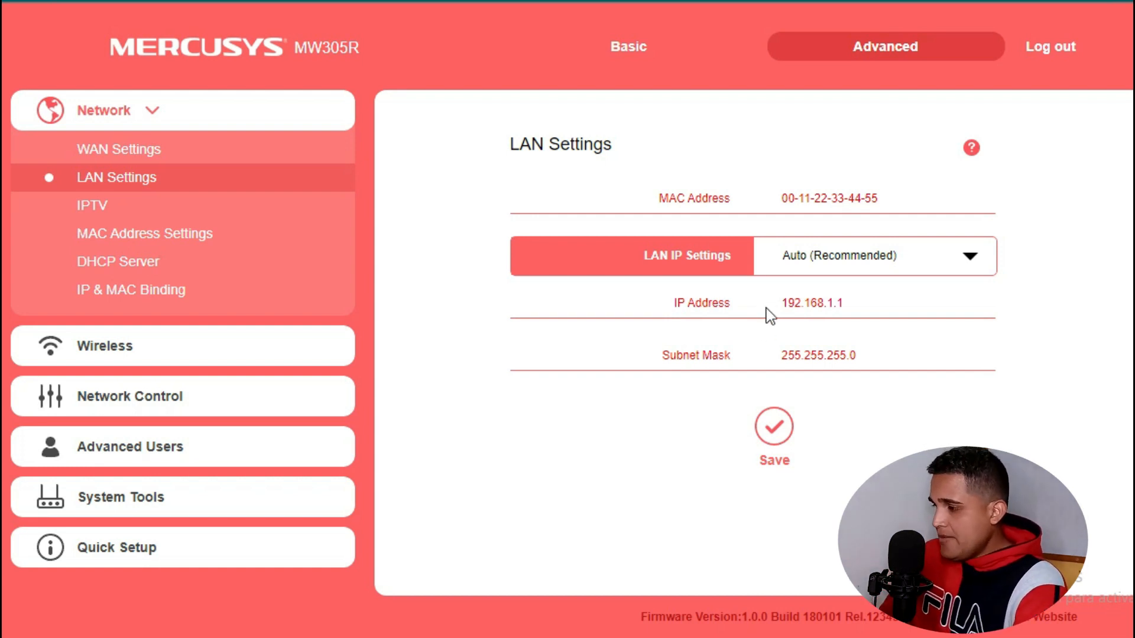
drag(785, 301, 873, 309)
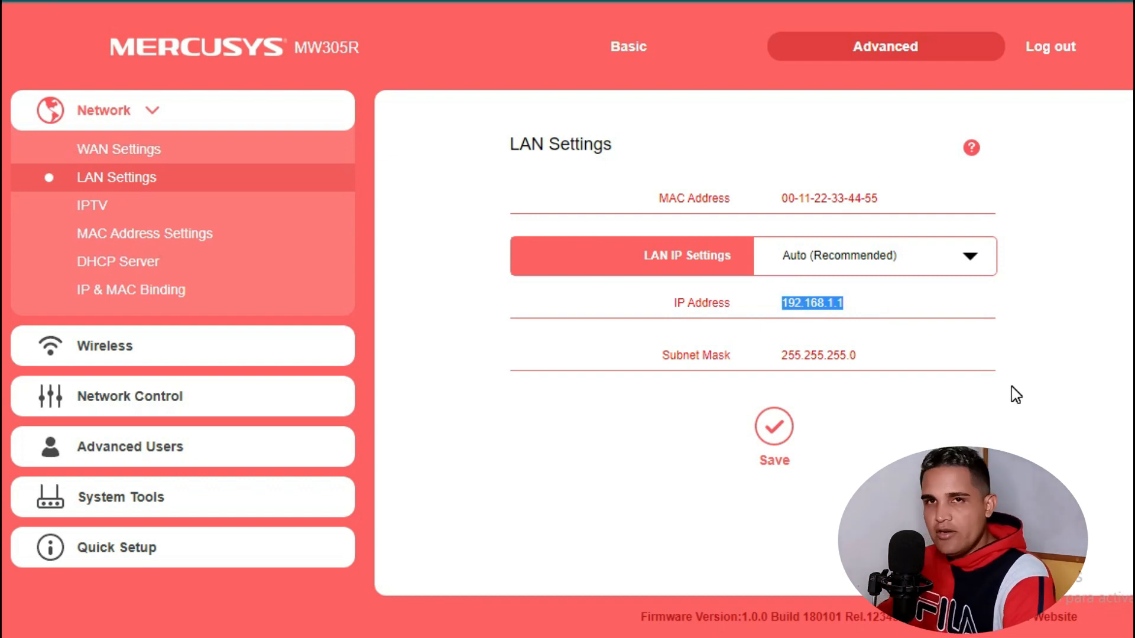
Examine the DHCP server's start and end IP addresses and compare them with the router's LAN IP address.
click(120, 261)
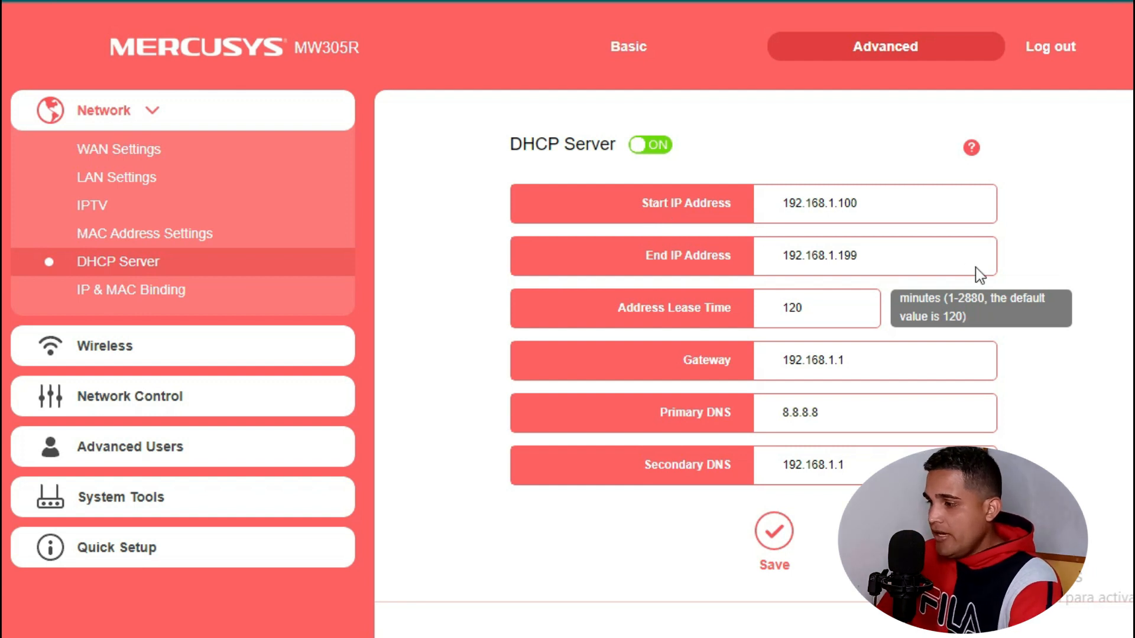
drag(773, 205, 833, 202)
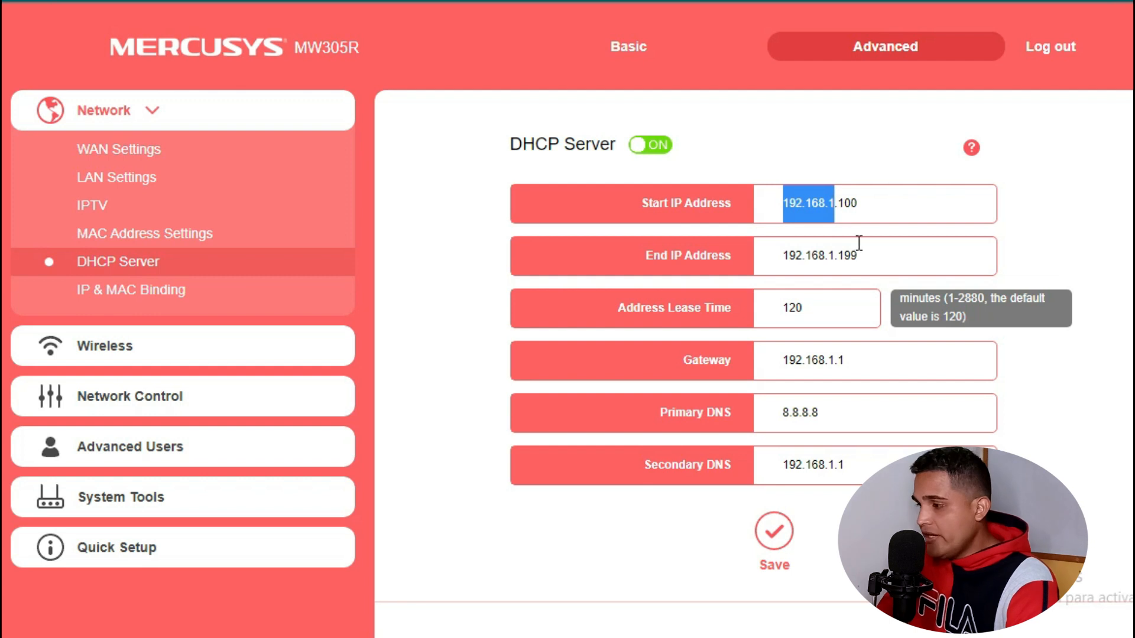
click(125, 183)
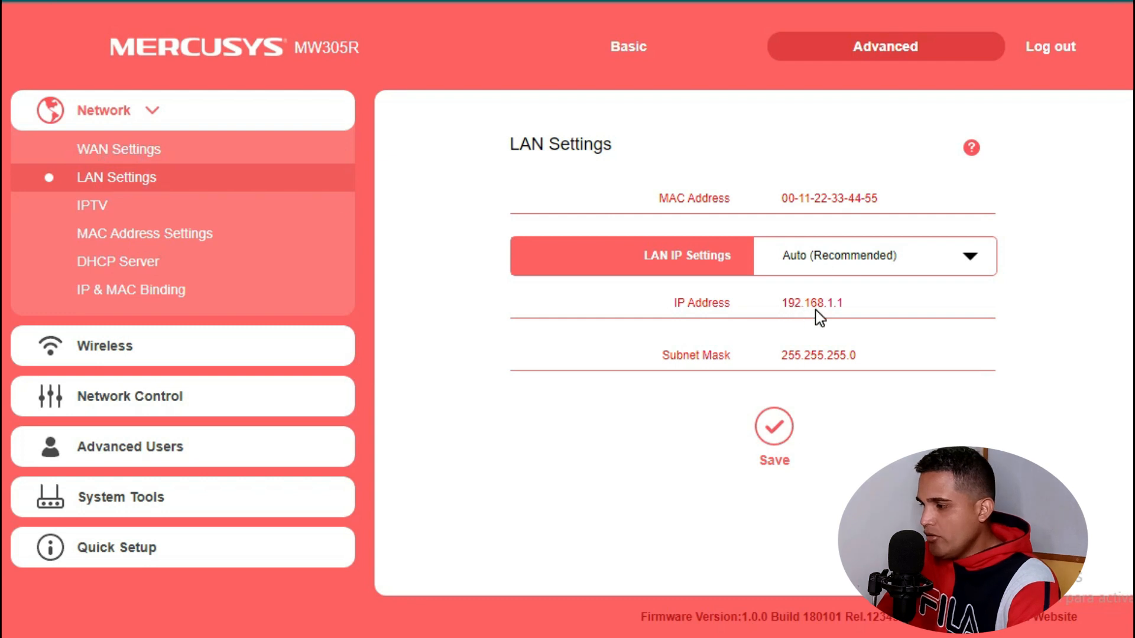
click(118, 261)
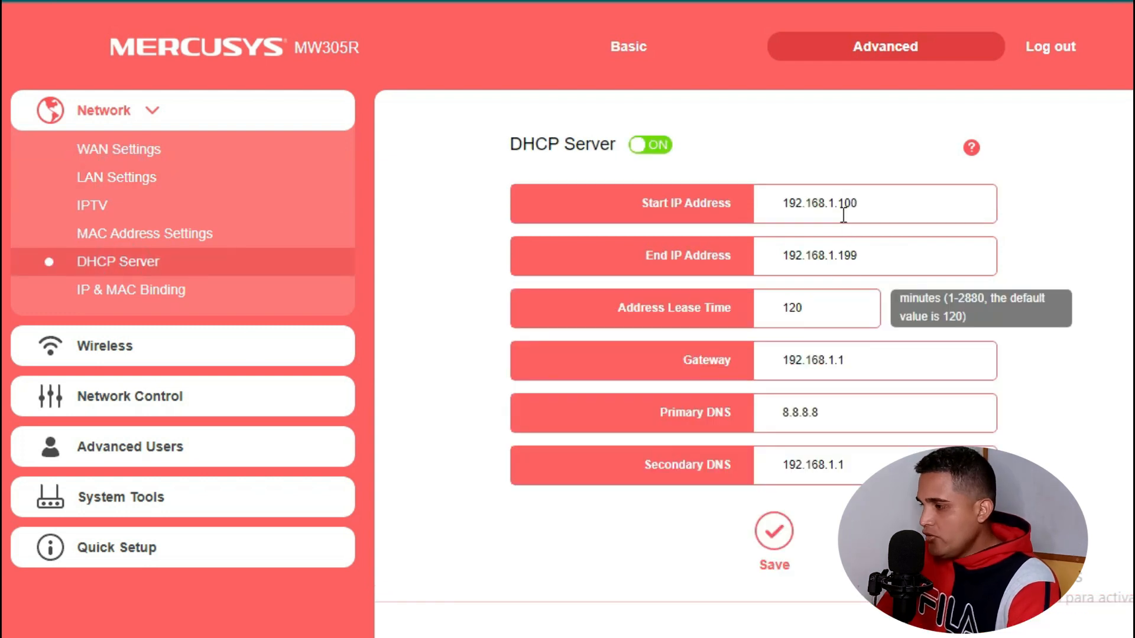
mouse_move(843, 204)
mouse_down()
mouse_move(858, 204)
mouse_move(837, 205)
mouse_up()
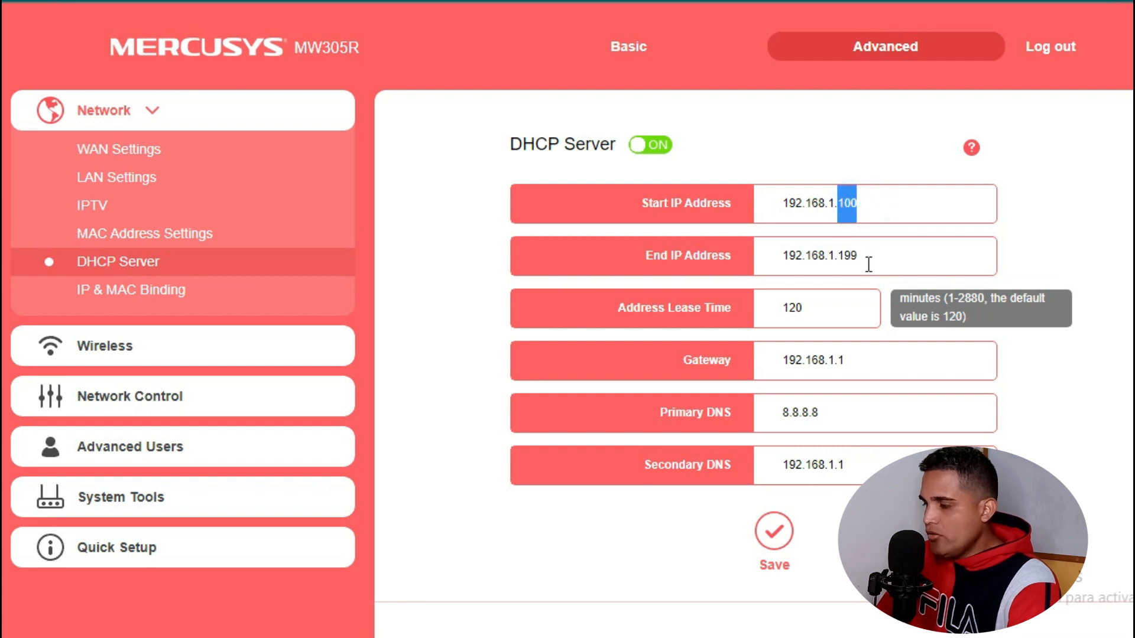
click(863, 204)
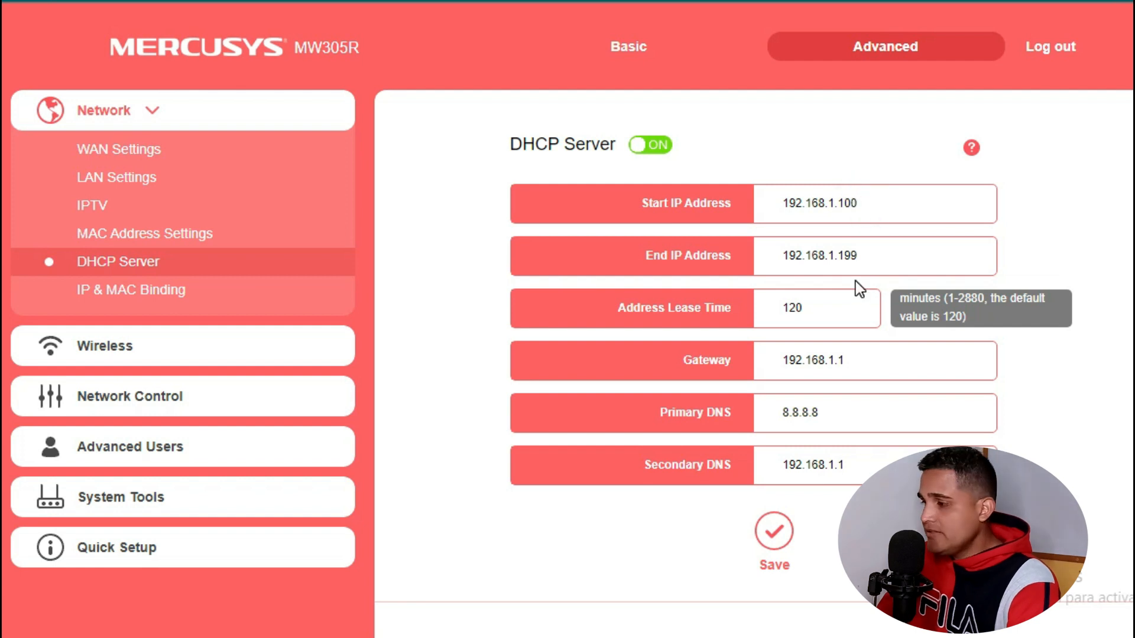
click(868, 254)
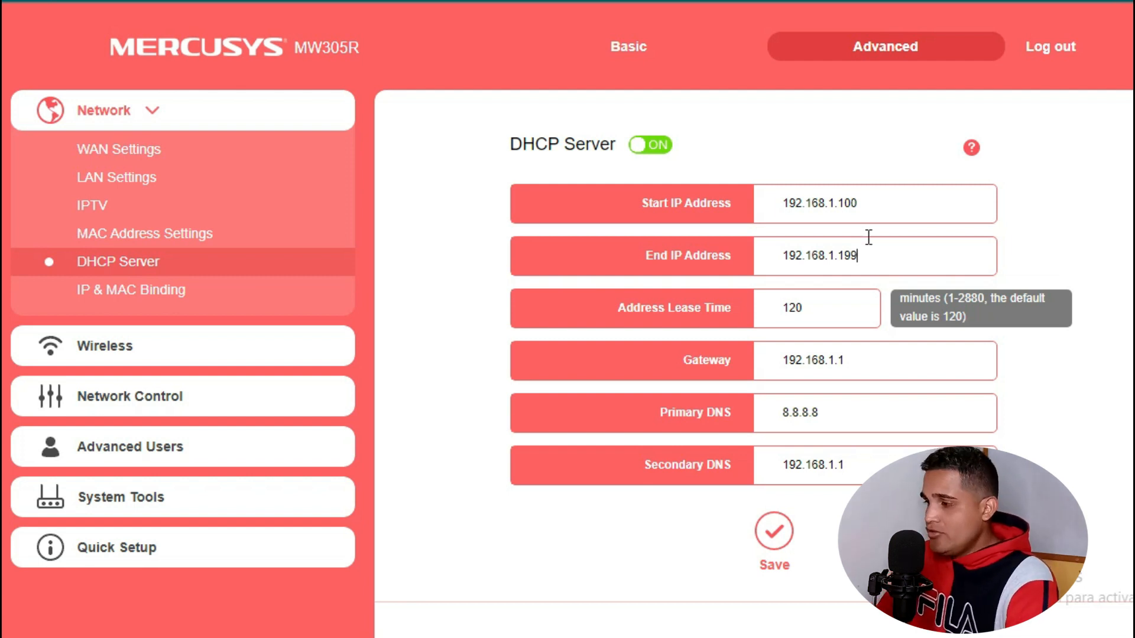
drag(862, 203, 845, 204)
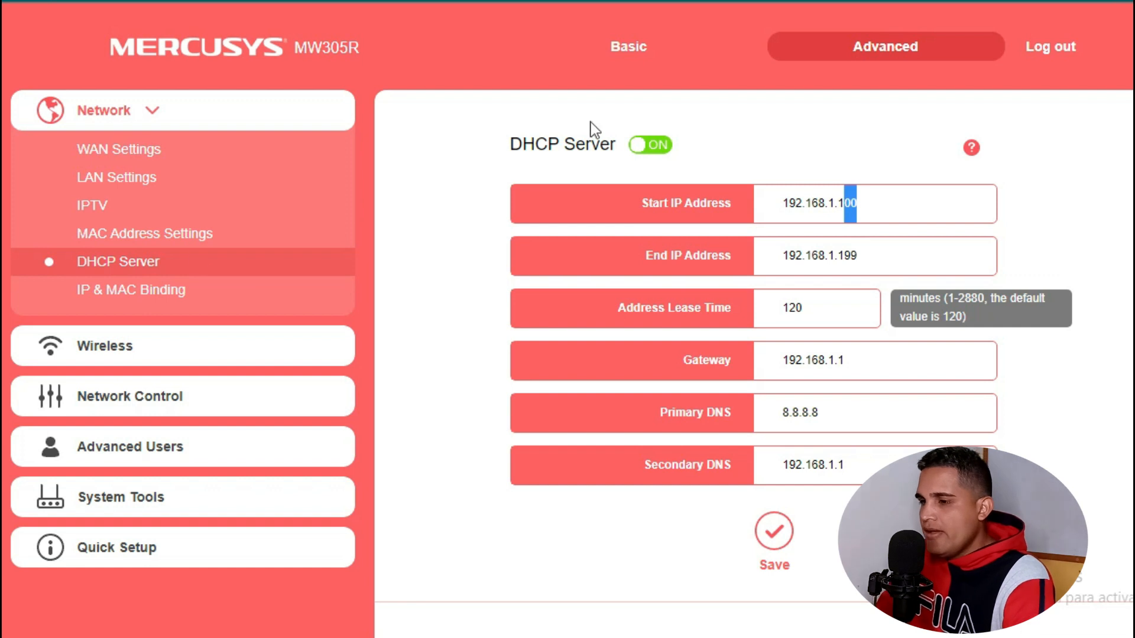
Set the wireless host network's SSID to "milan" and disable its SSID broadcast.
click(146, 358)
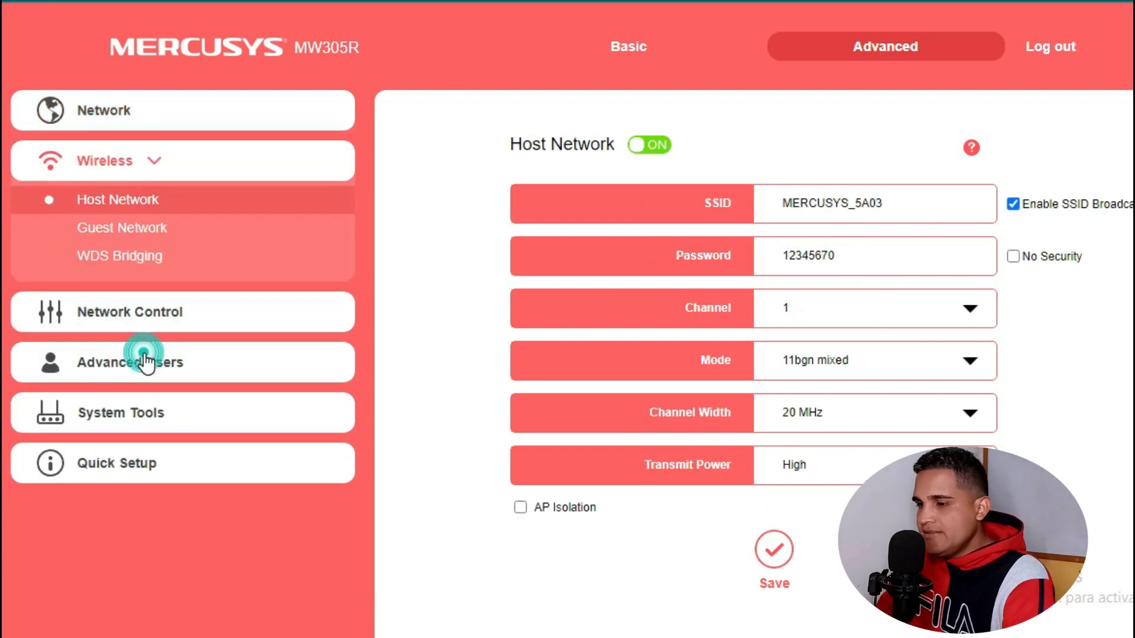
double_click(906, 206)
key(BackSpace)
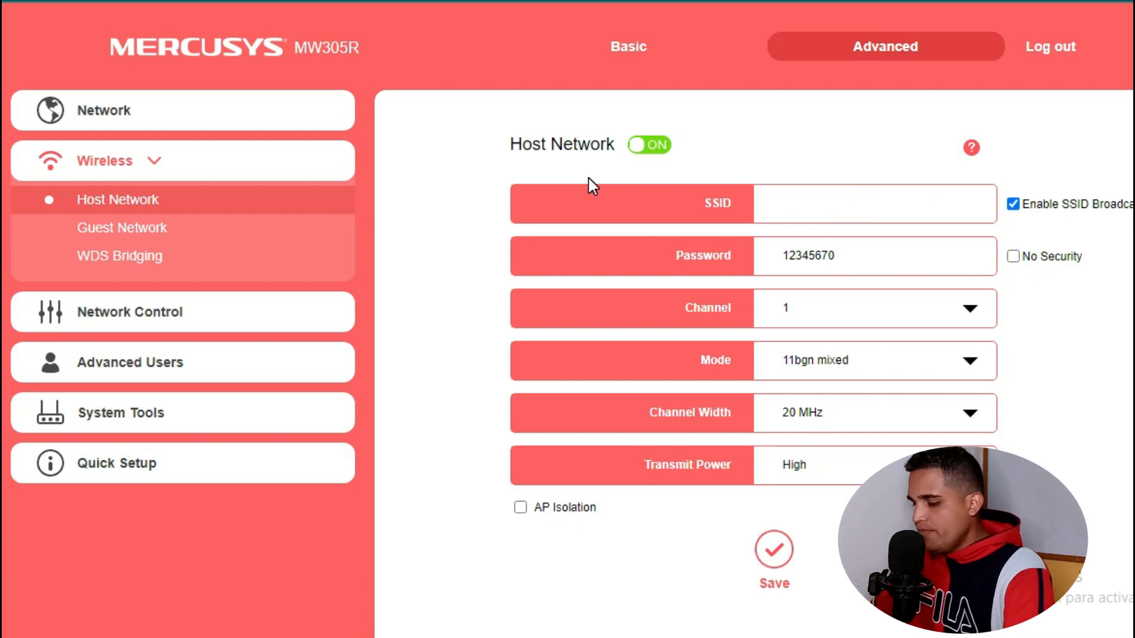
text(milan)
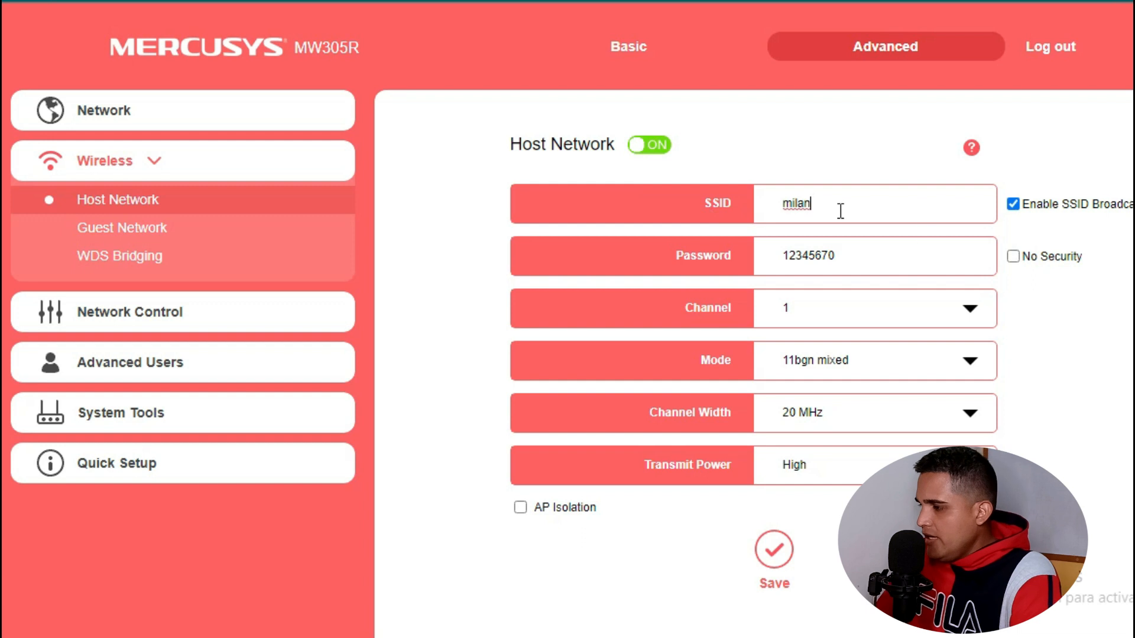
drag(846, 212, 770, 203)
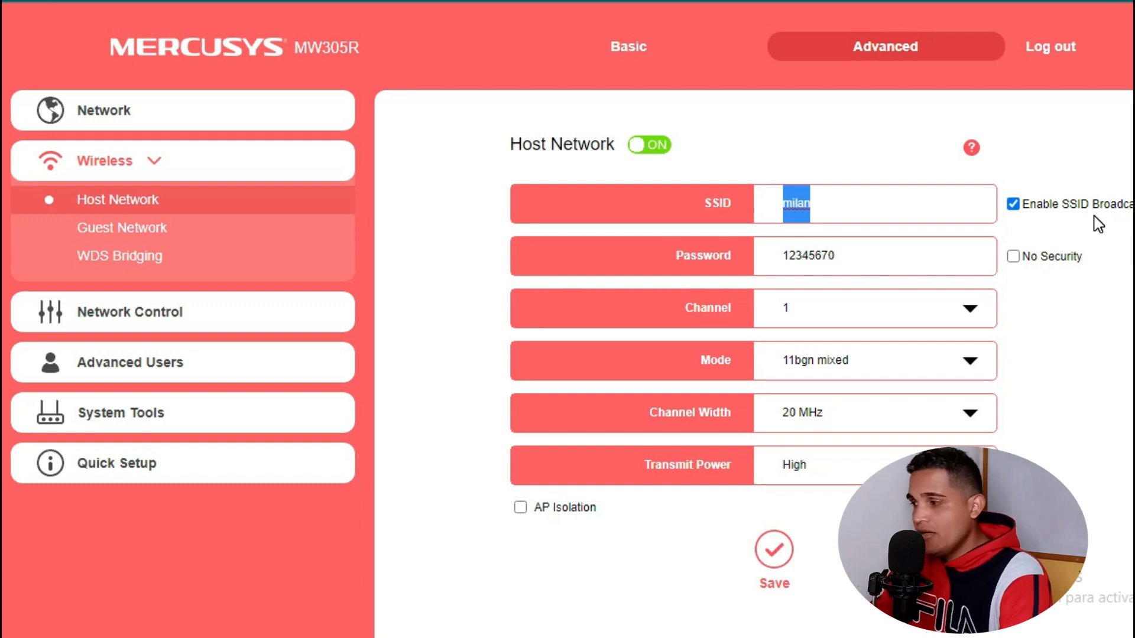
click(1012, 203)
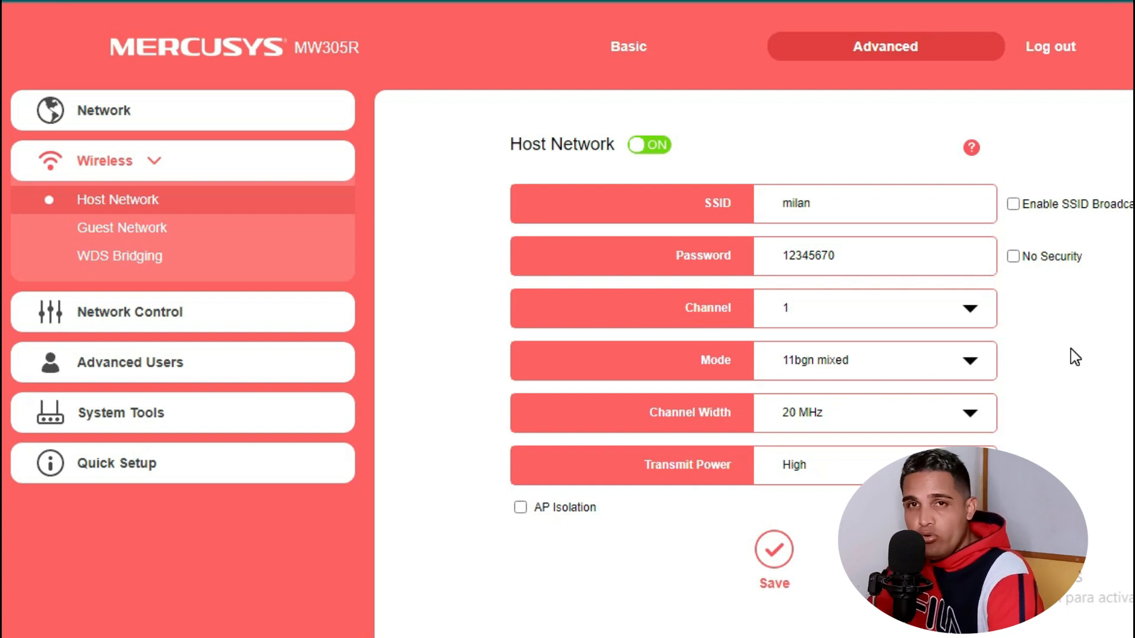
Set the host network's wireless channel to Auto.
double_click(863, 259)
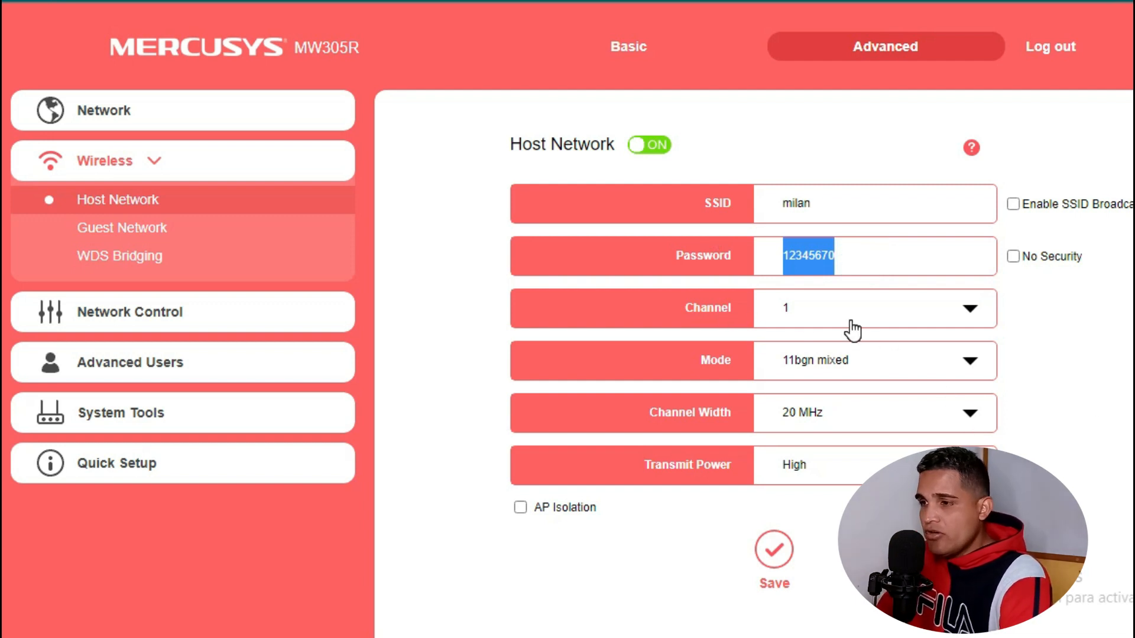
click(973, 312)
click(827, 308)
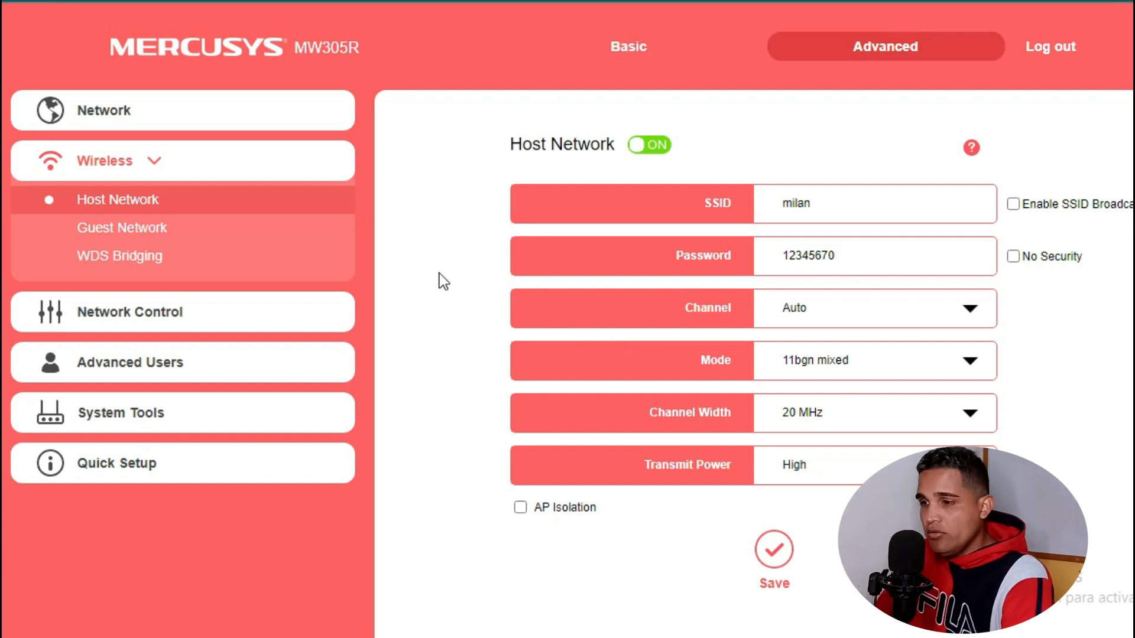
Turn on the guest network and set its SSID to "milaninvitados".
click(140, 239)
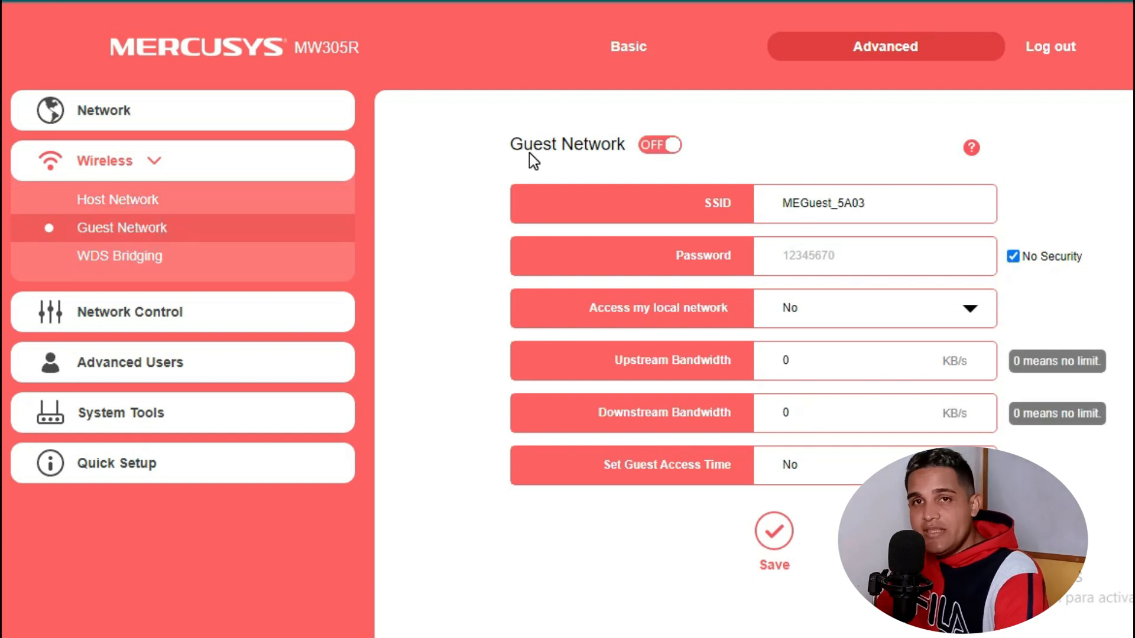
click(673, 151)
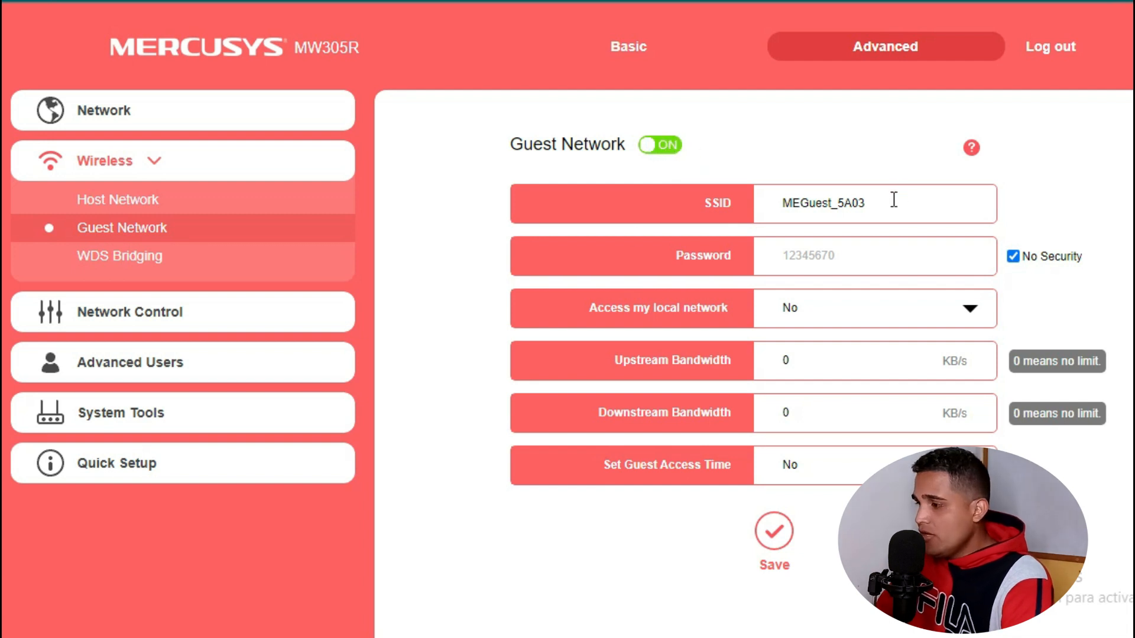
drag(892, 201, 739, 201)
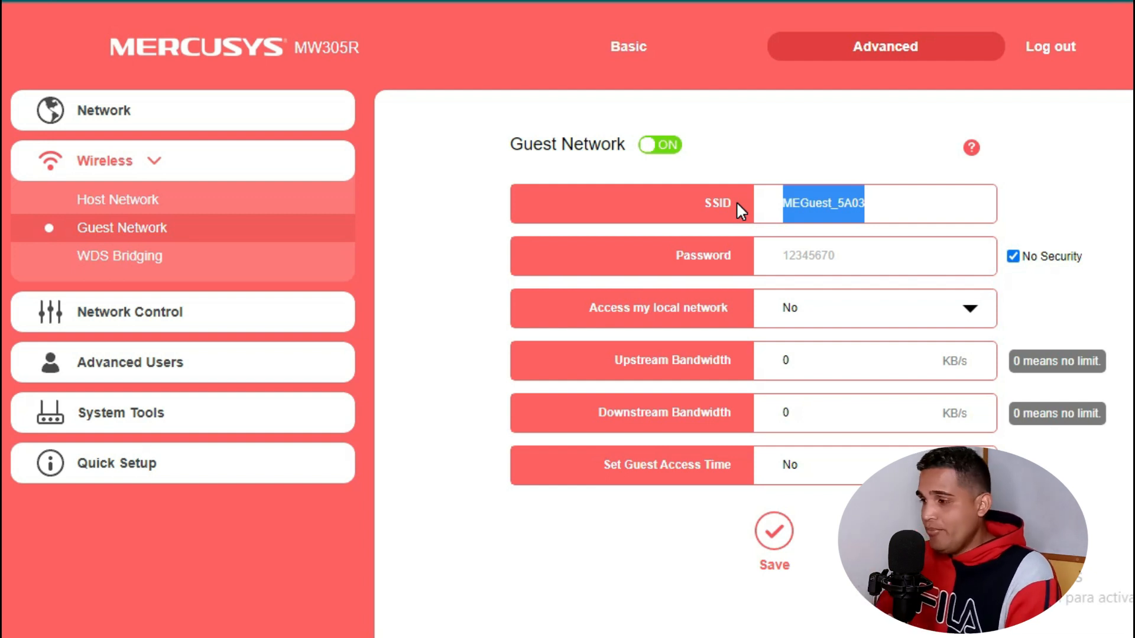
click(913, 211)
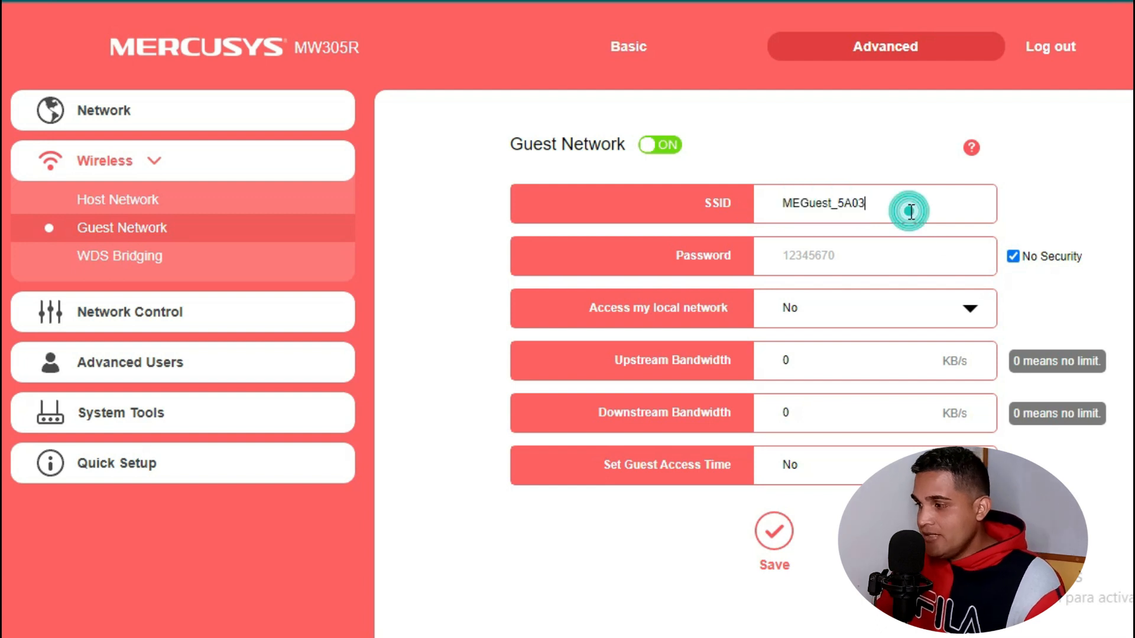
drag(880, 204, 766, 198)
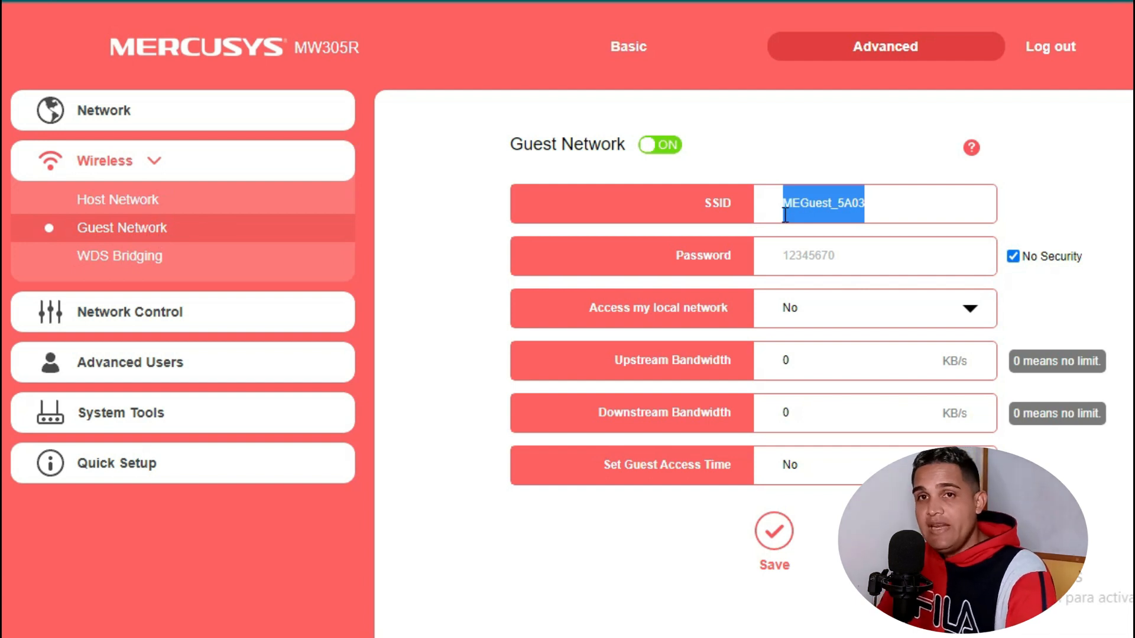
key(BackSpace)
text(milanin)
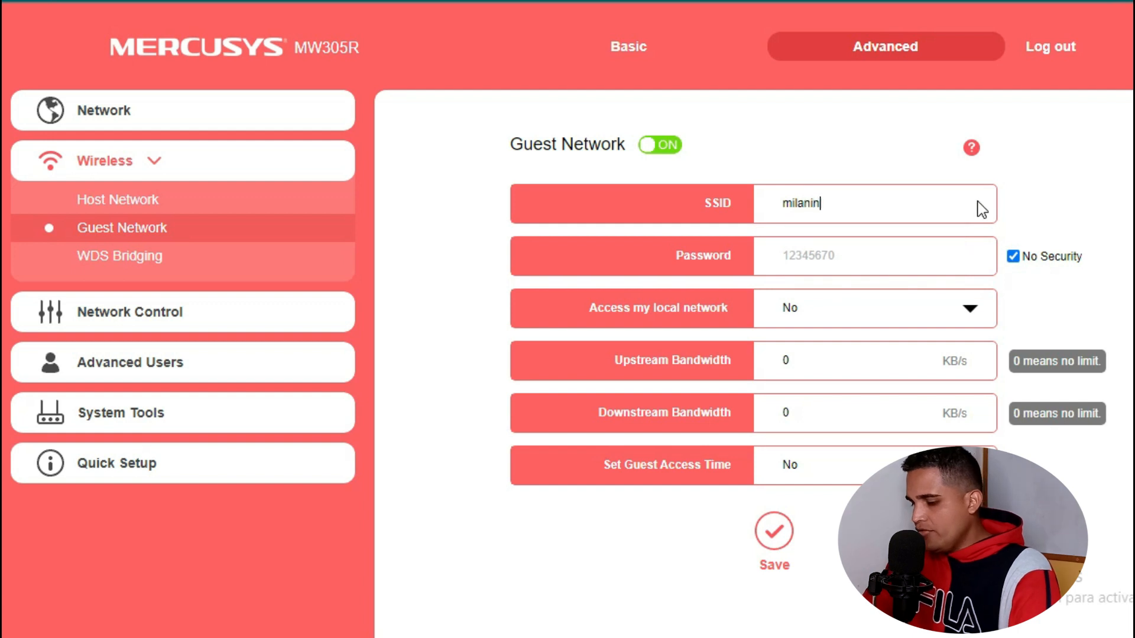
text(vitados)
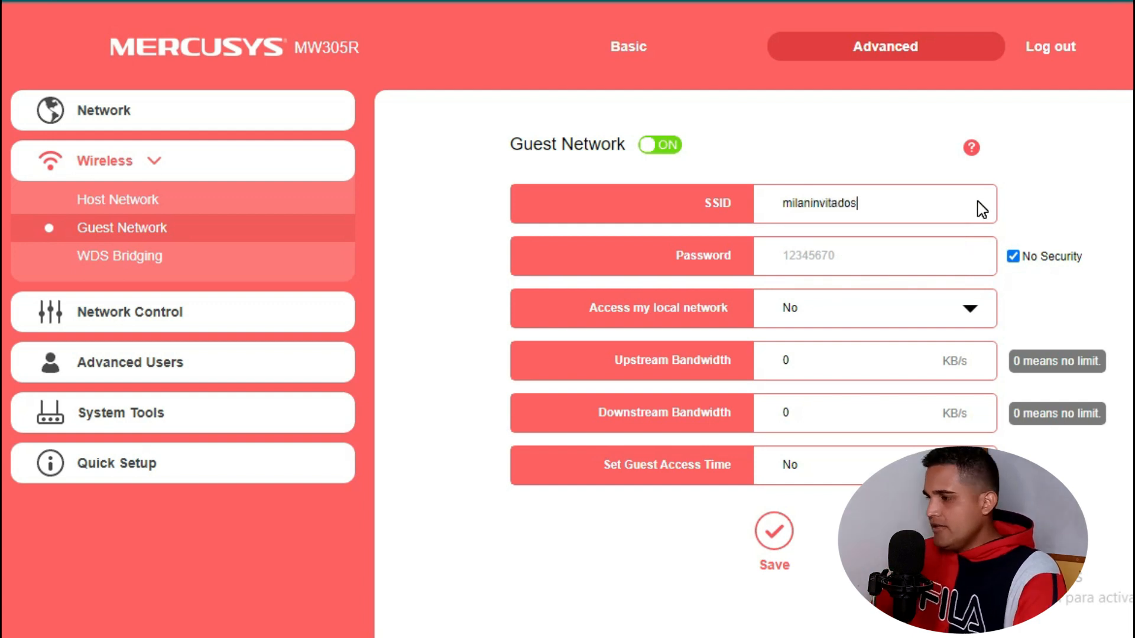
Turn off the No Security option for the guest network so that it requires its password.
drag(885, 203, 776, 201)
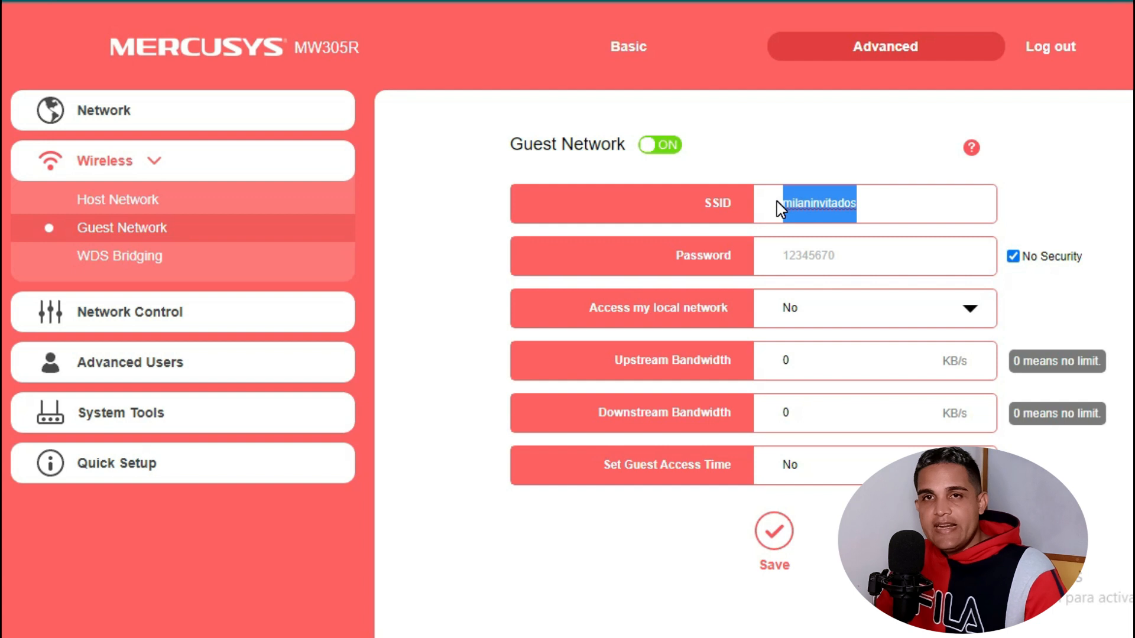
drag(813, 252, 737, 252)
click(1012, 257)
click(856, 256)
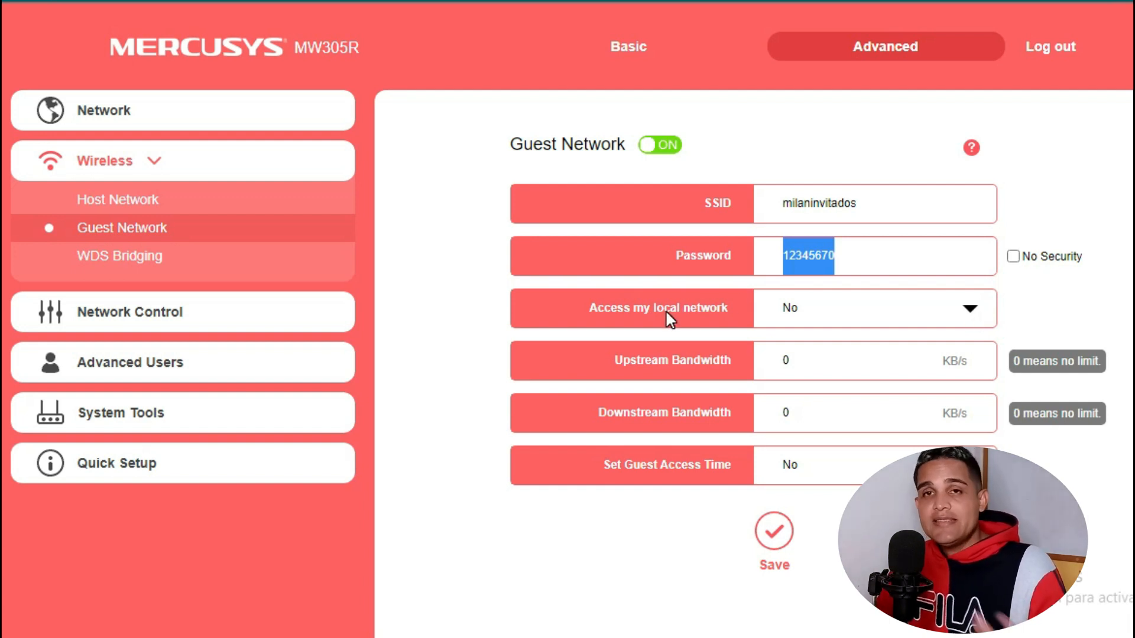
Set the guest network's upstream bandwidth limit to 300 KB/s.
click(823, 360)
click(837, 412)
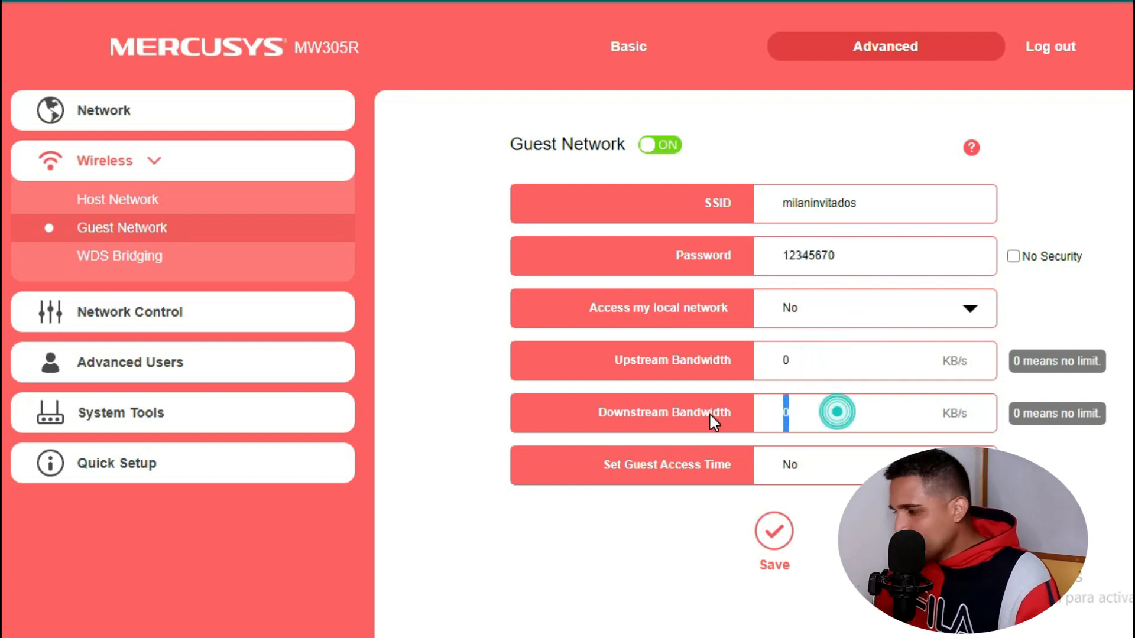
click(825, 367)
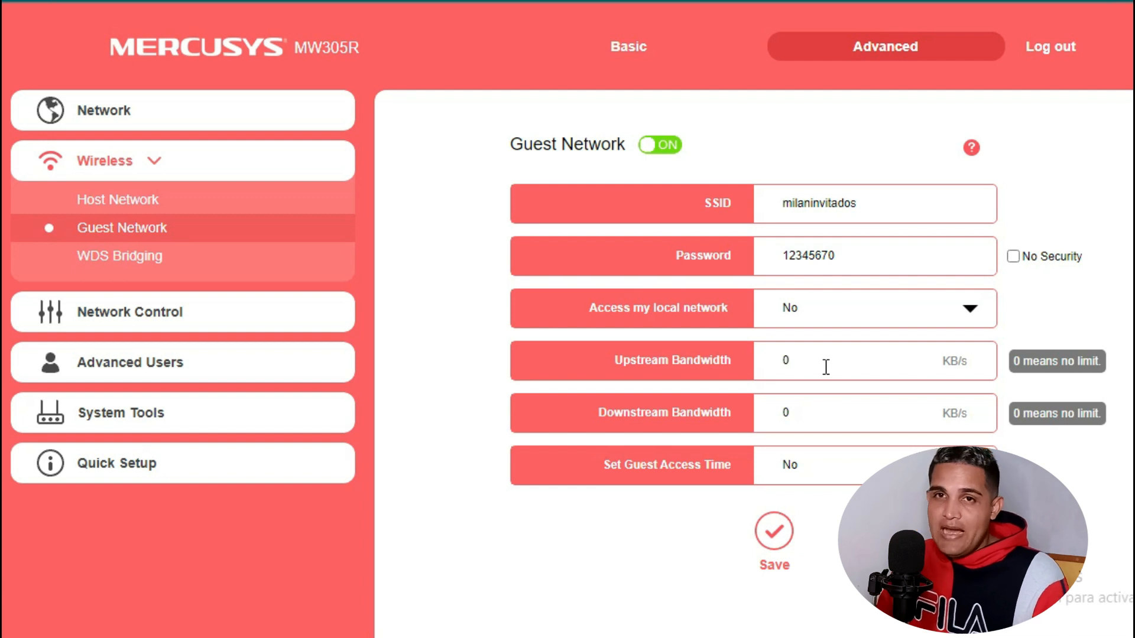
click(824, 363)
click(940, 362)
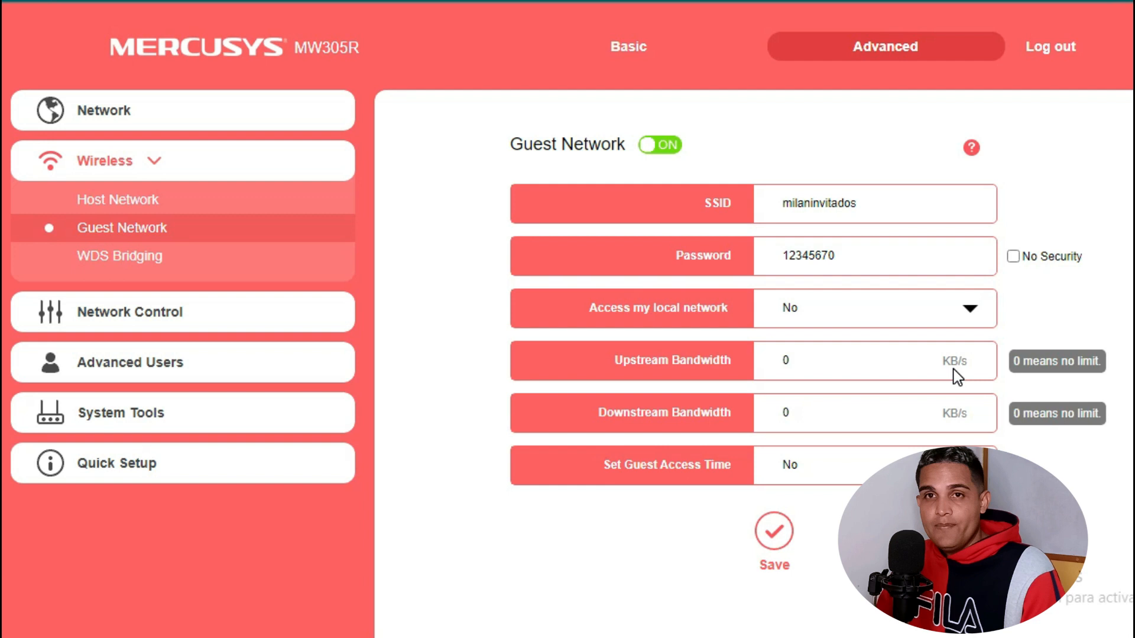
drag(810, 366, 727, 355)
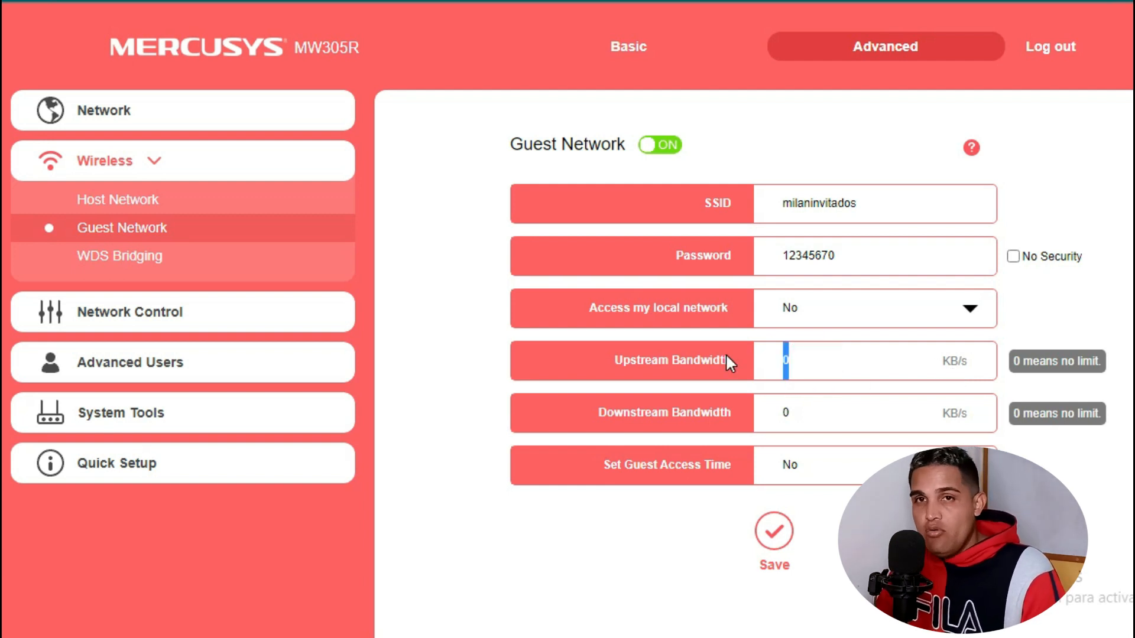
click(800, 361)
click(818, 360)
drag(818, 361, 777, 387)
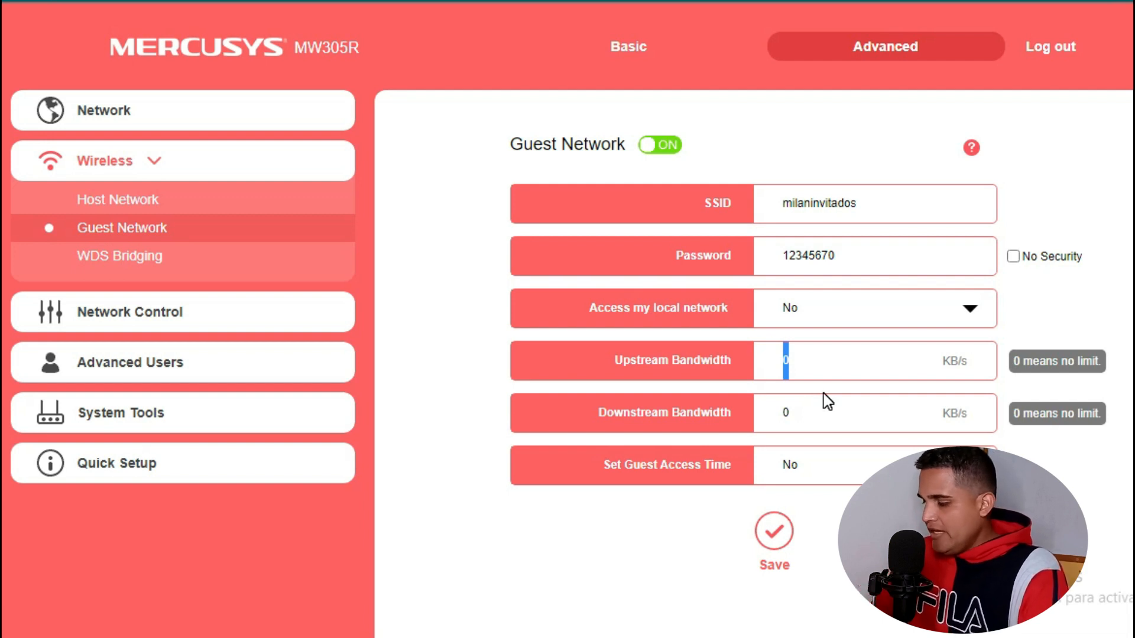
text(300)
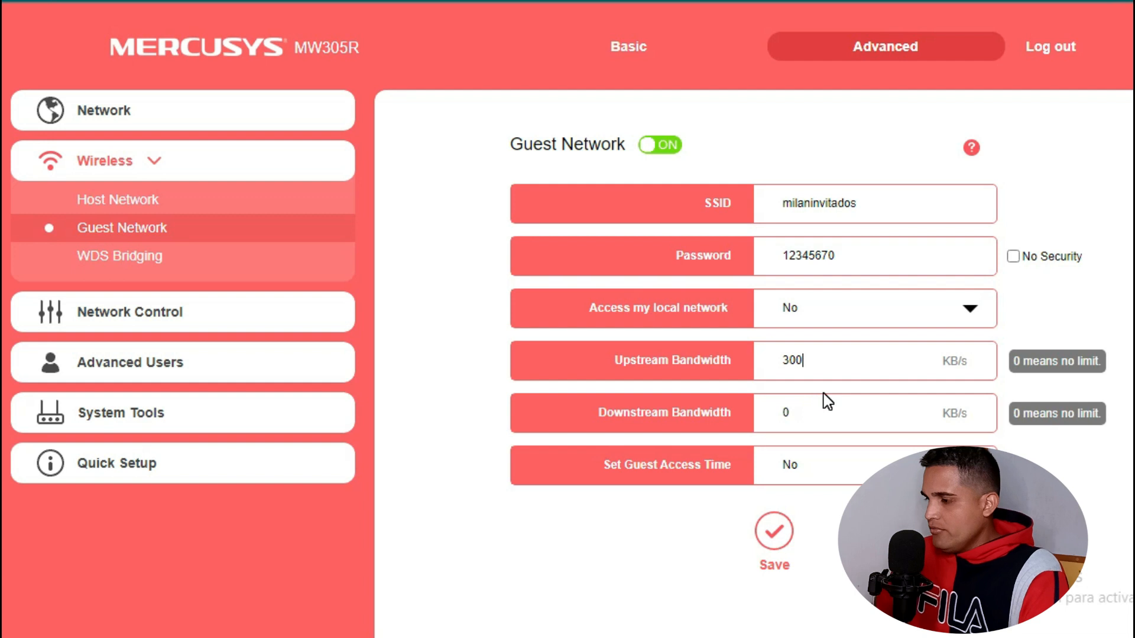
Set the guest network's downstream bandwidth limit to 400 KB/s.
double_click(793, 413)
text(400)
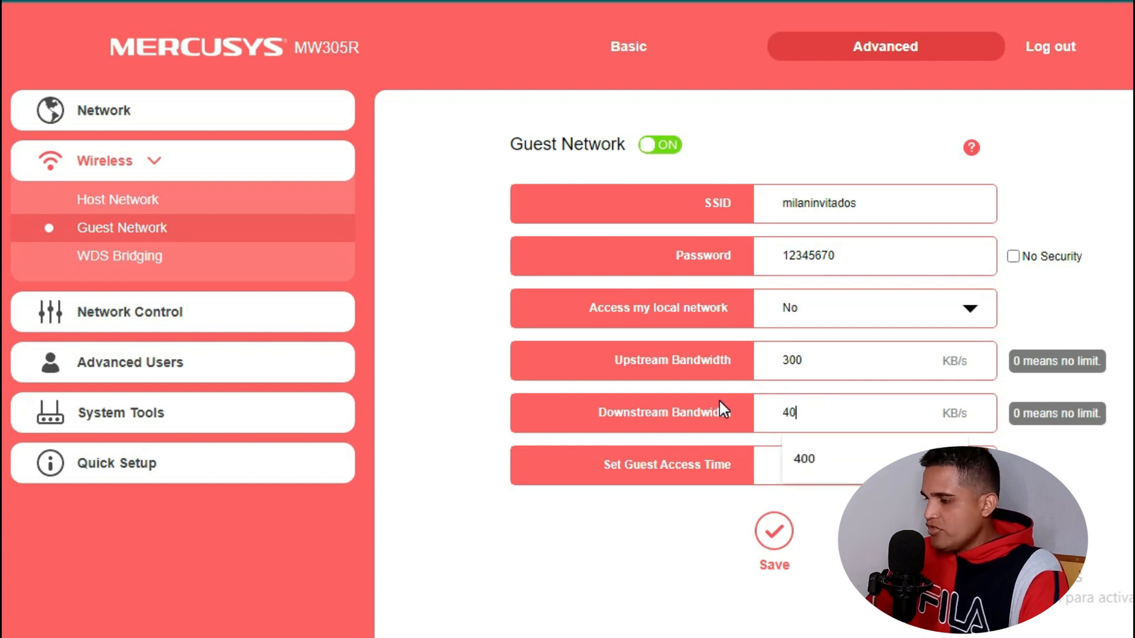
click(1127, 492)
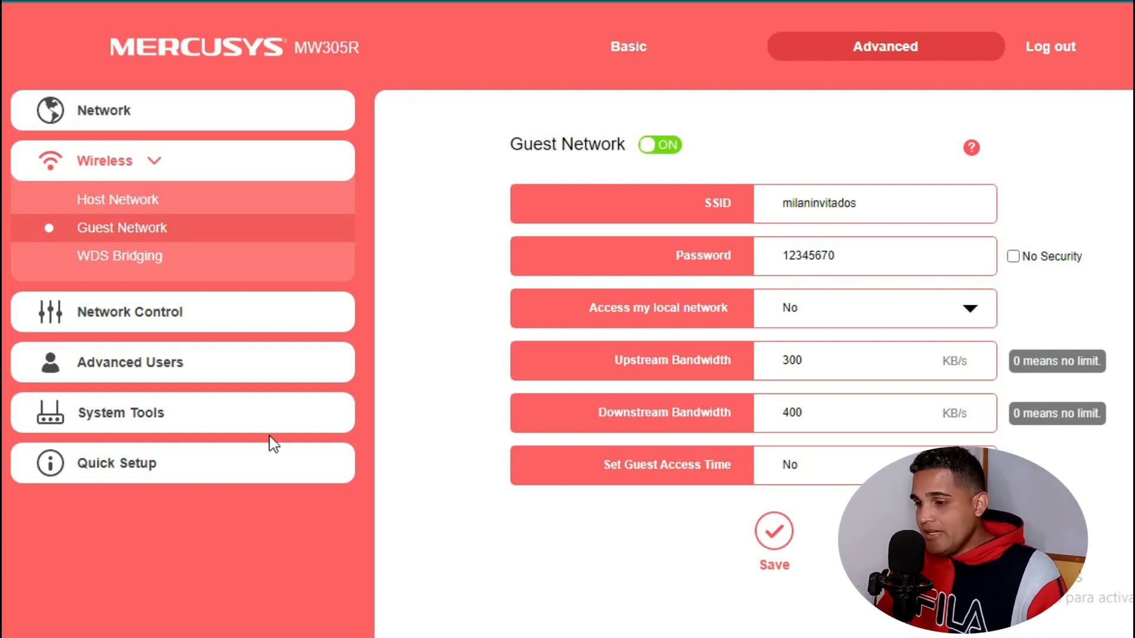
Open the router's login password change settings and enter the old password.
click(128, 428)
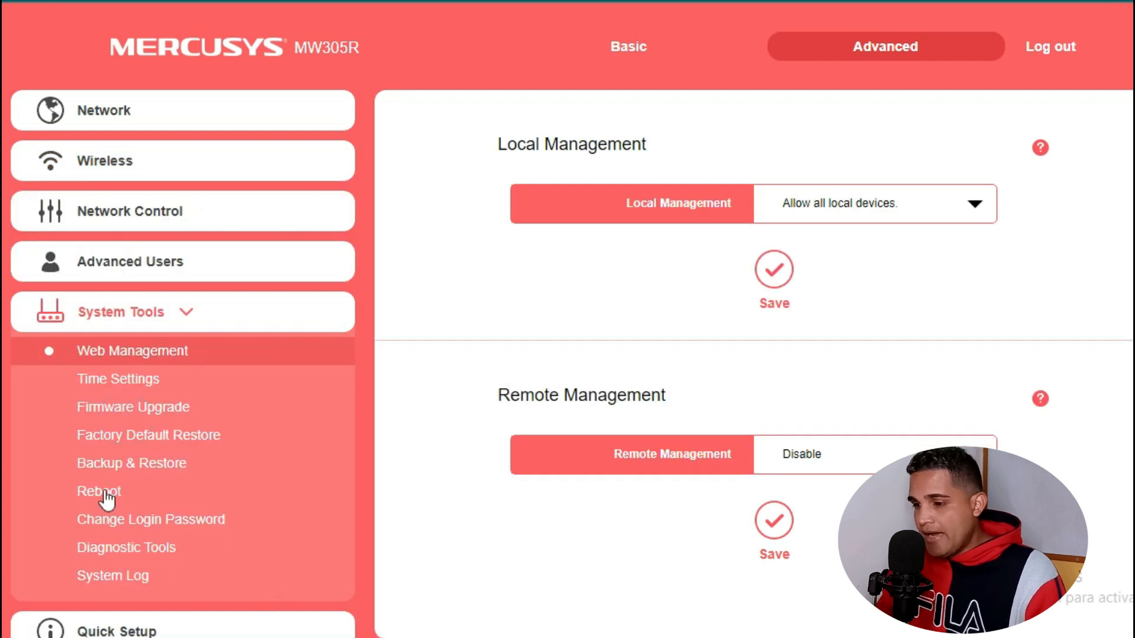
scroll(195, 520, down, 1)
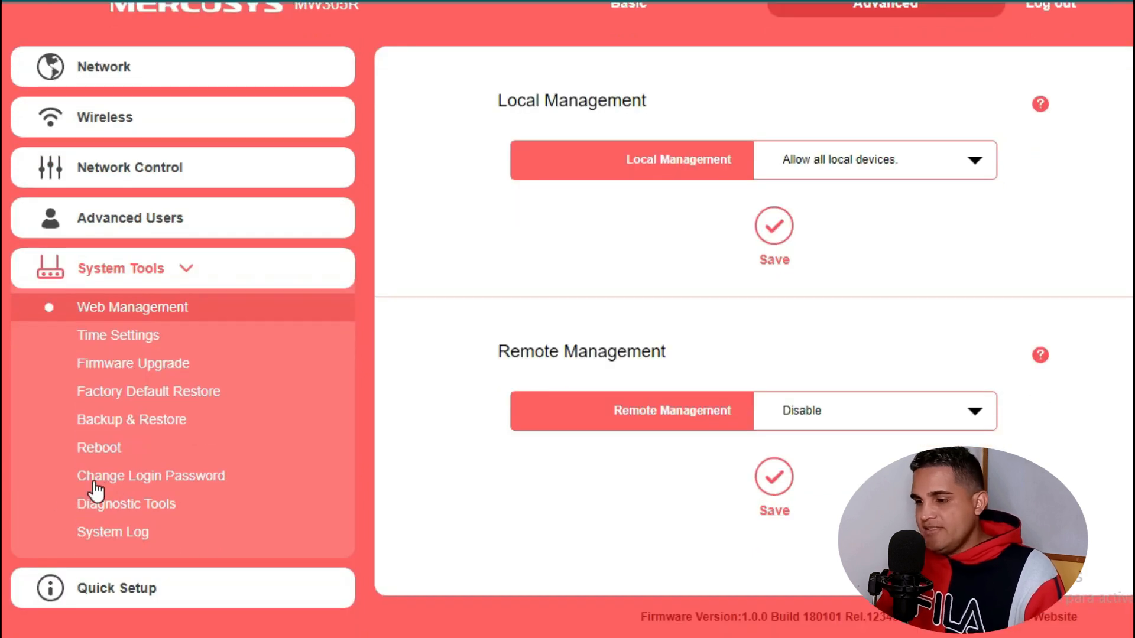
click(200, 477)
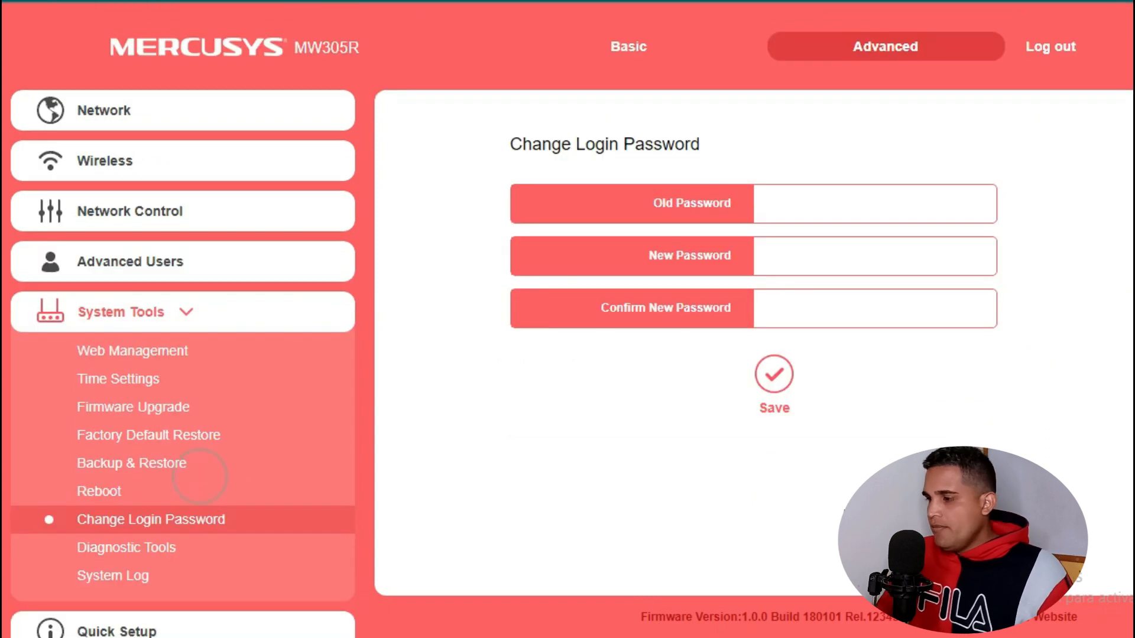
click(804, 200)
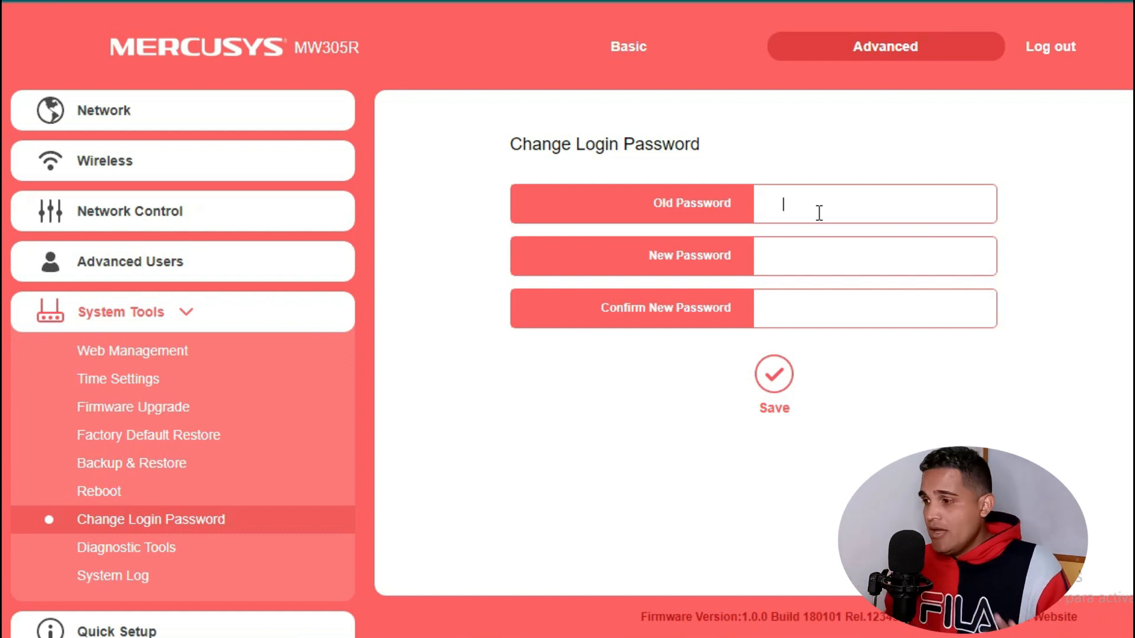
text(•••••)
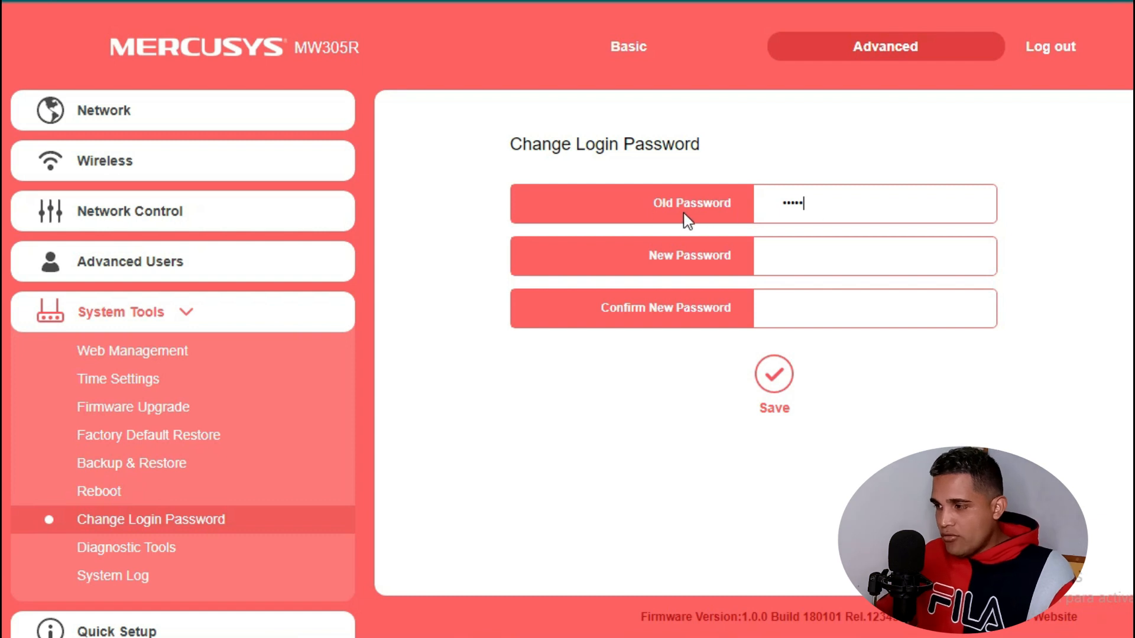
click(846, 256)
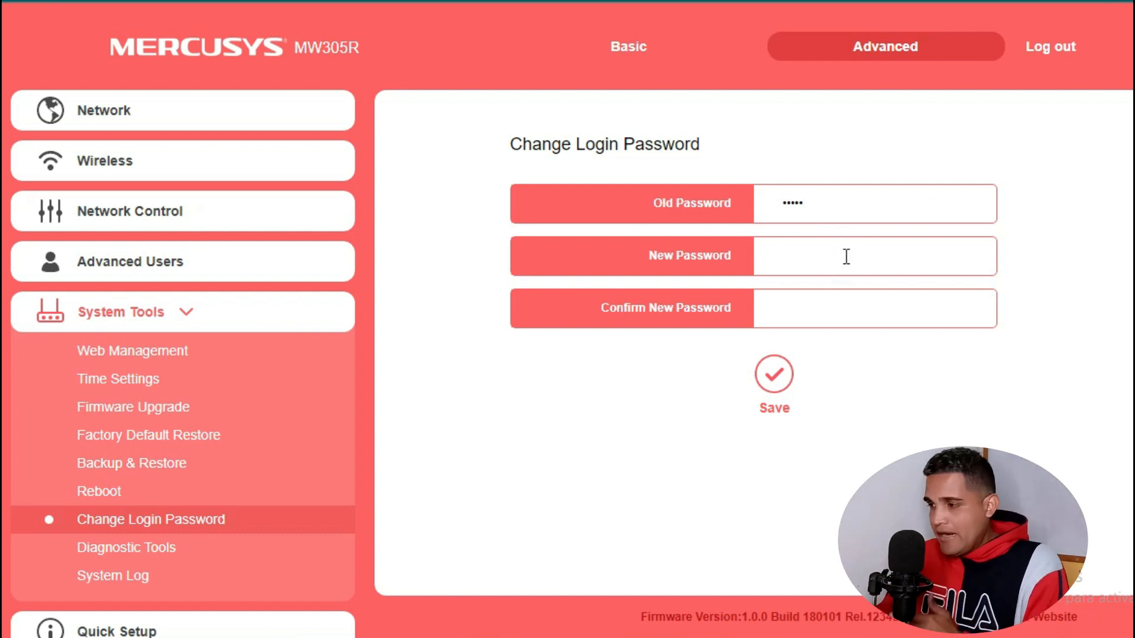